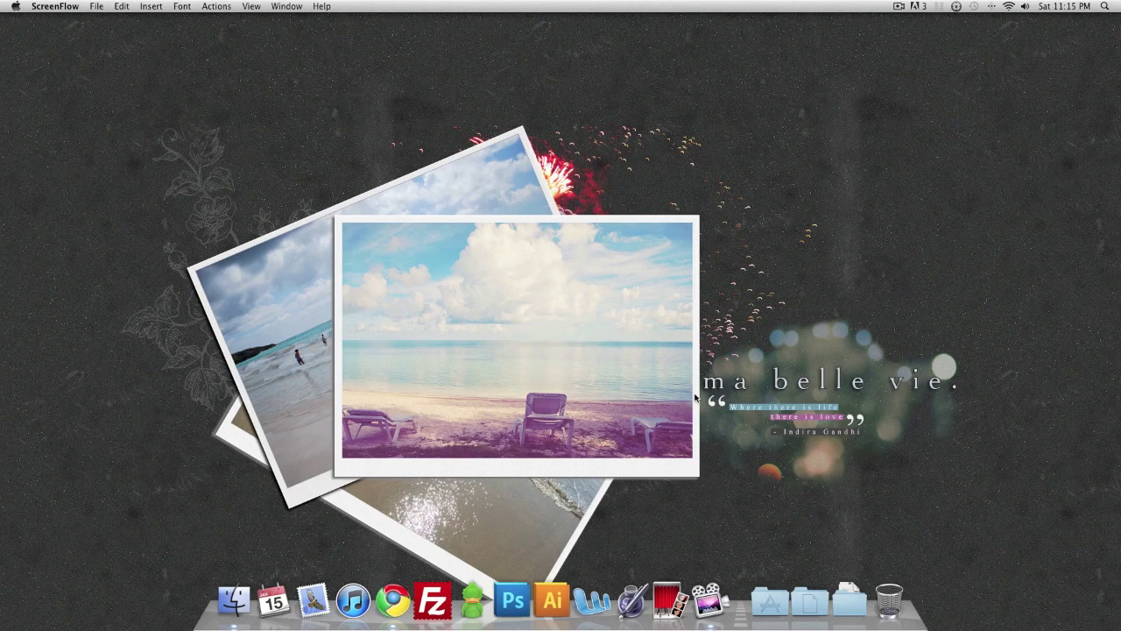
# - Bring up Chrome and go to the site's Actions resources page
pyautogui.press('super+Tab')
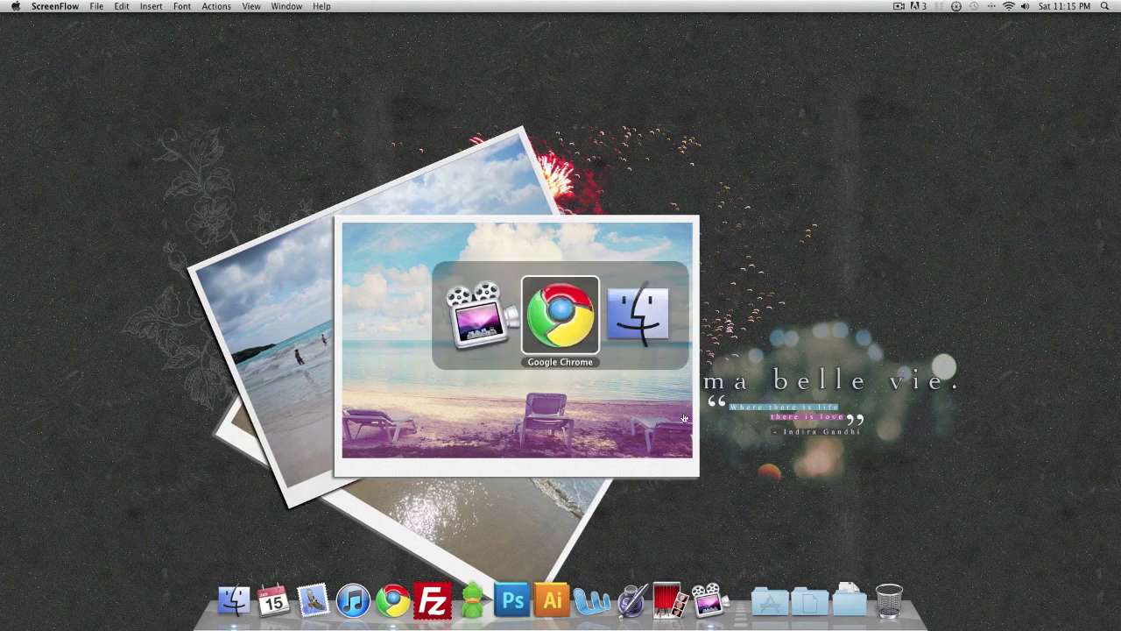
pyautogui.click(391, 603)
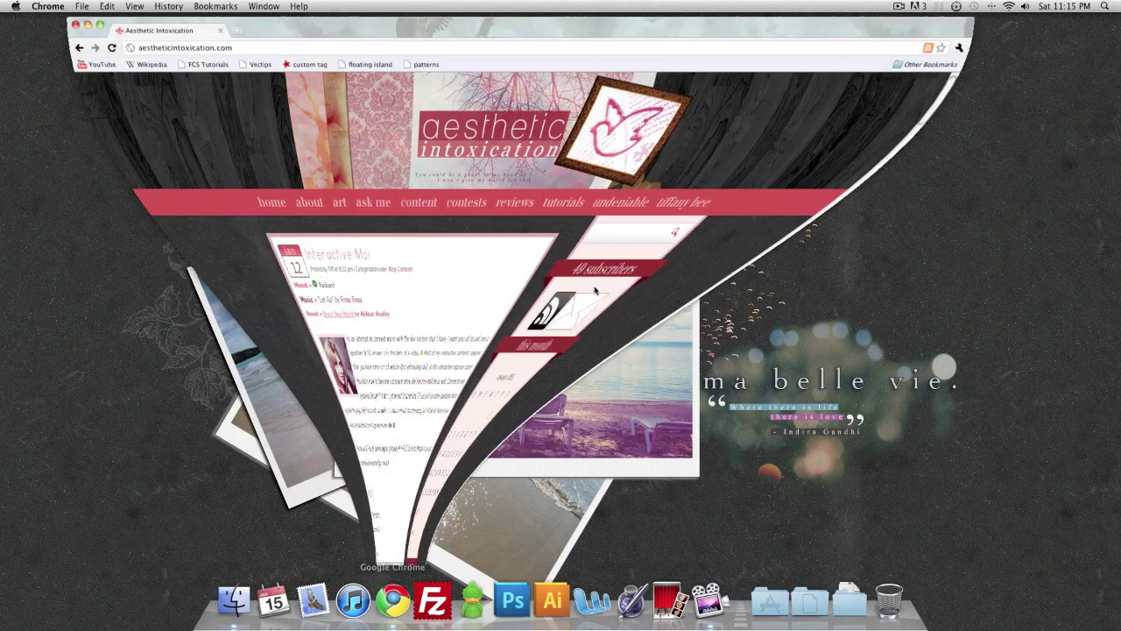
pyautogui.click(428, 197)
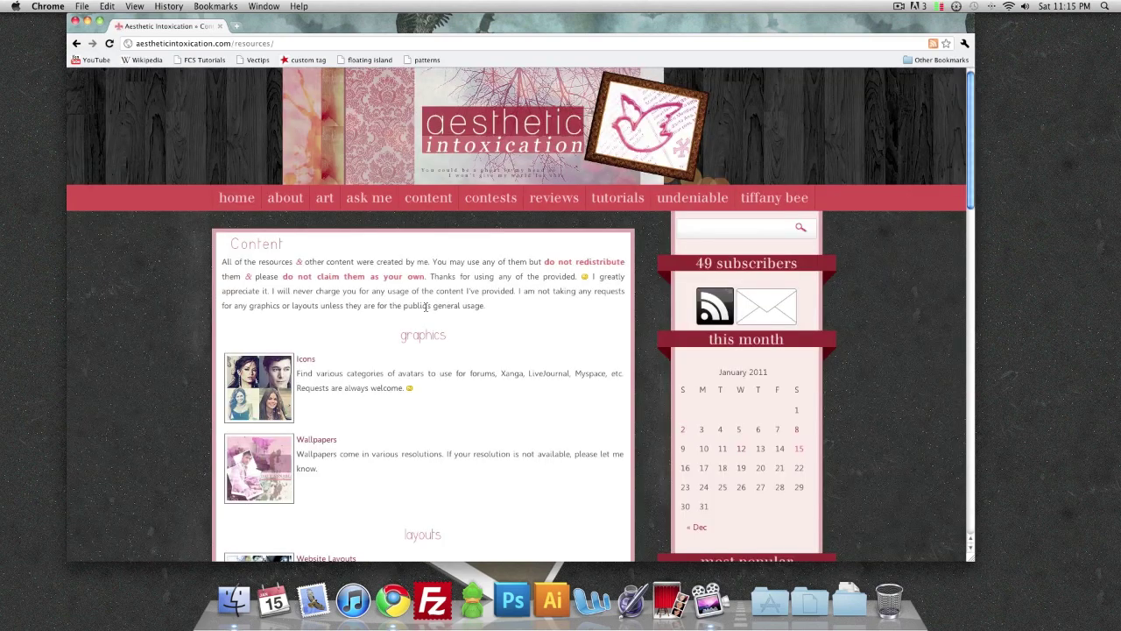
pyautogui.scroll(-4, 384, 326)
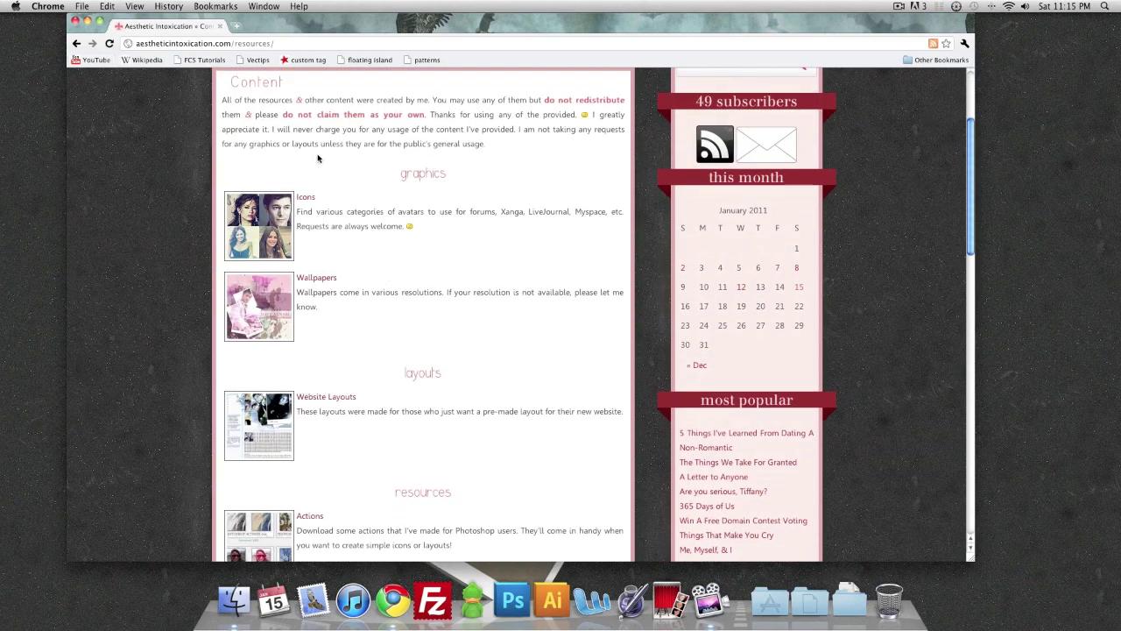
pyautogui.scroll(-6, 451, 223)
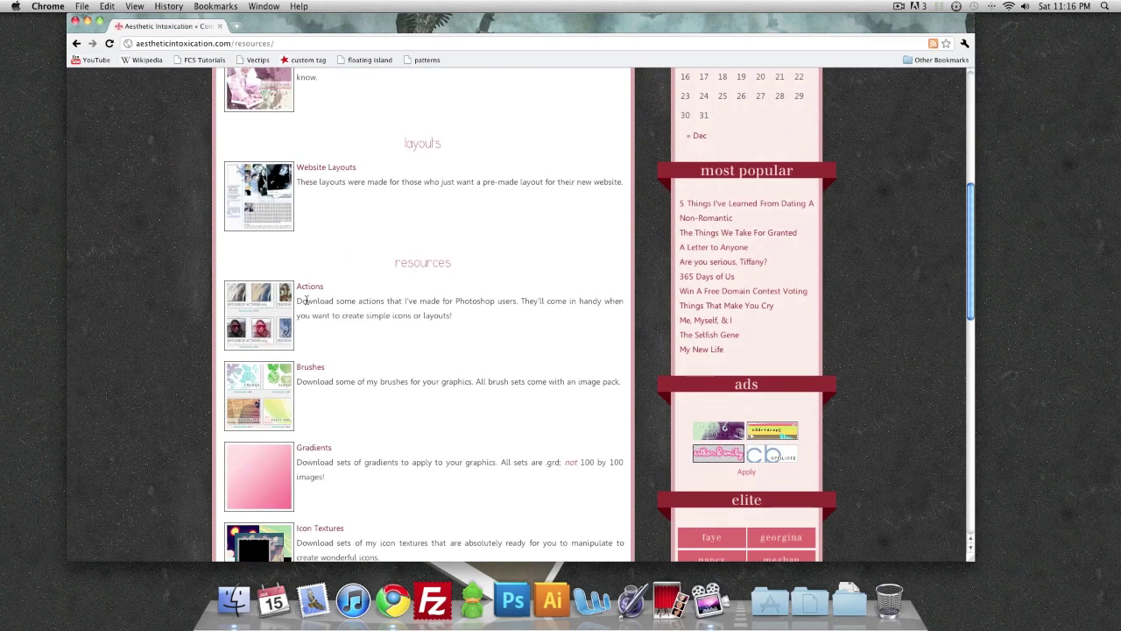
pyautogui.click(307, 289)
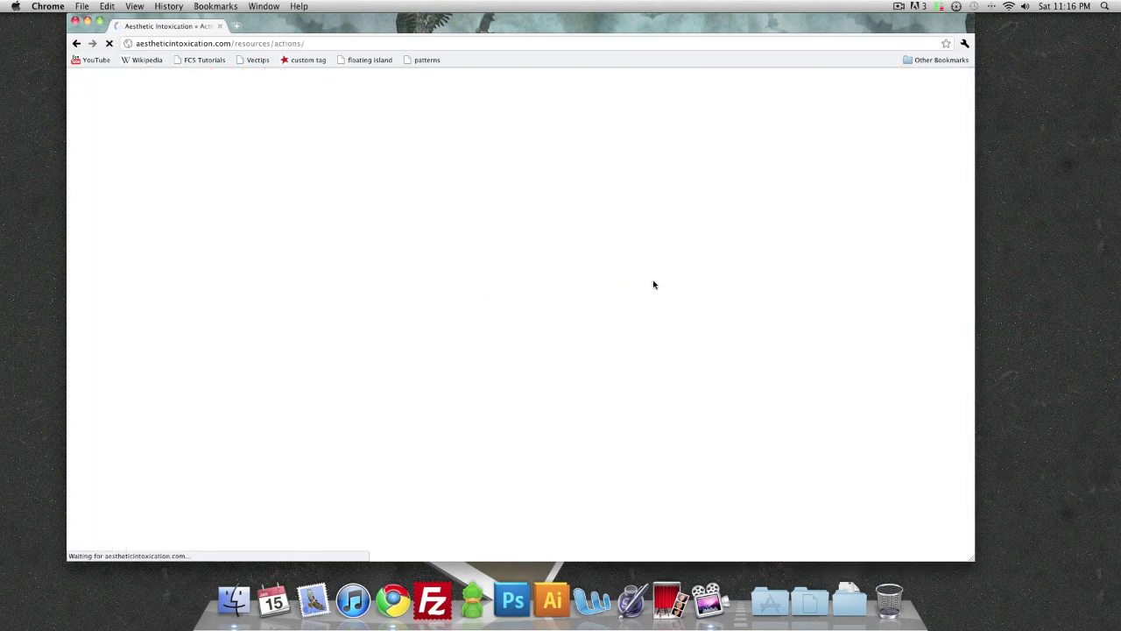
pyautogui.scroll(-8, 635, 284)
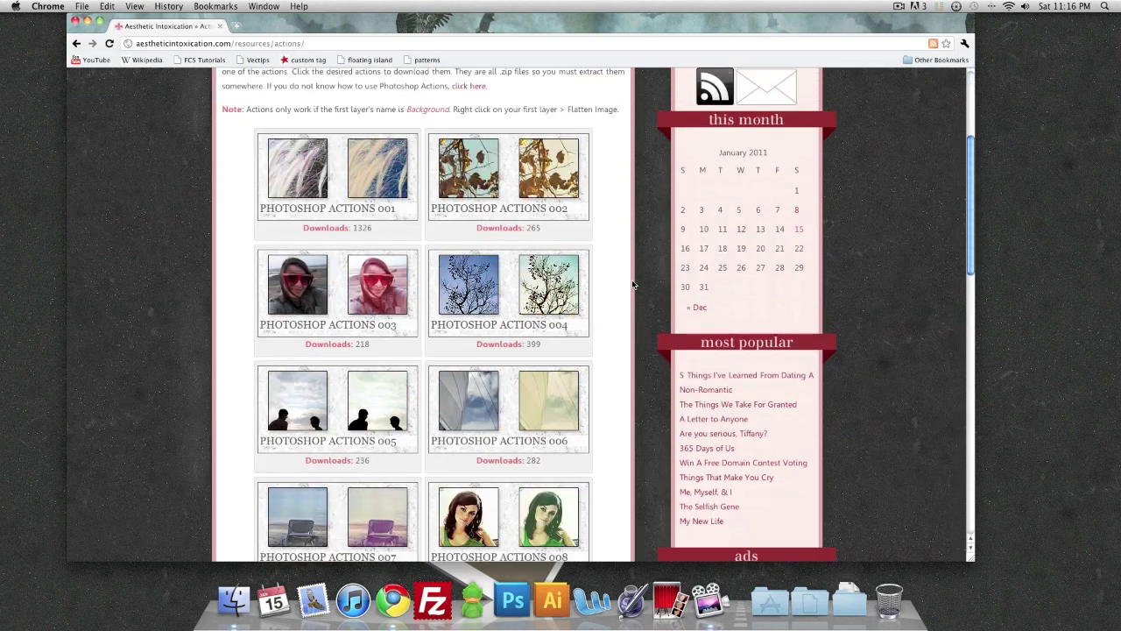
pyautogui.scroll(-4, 633, 284)
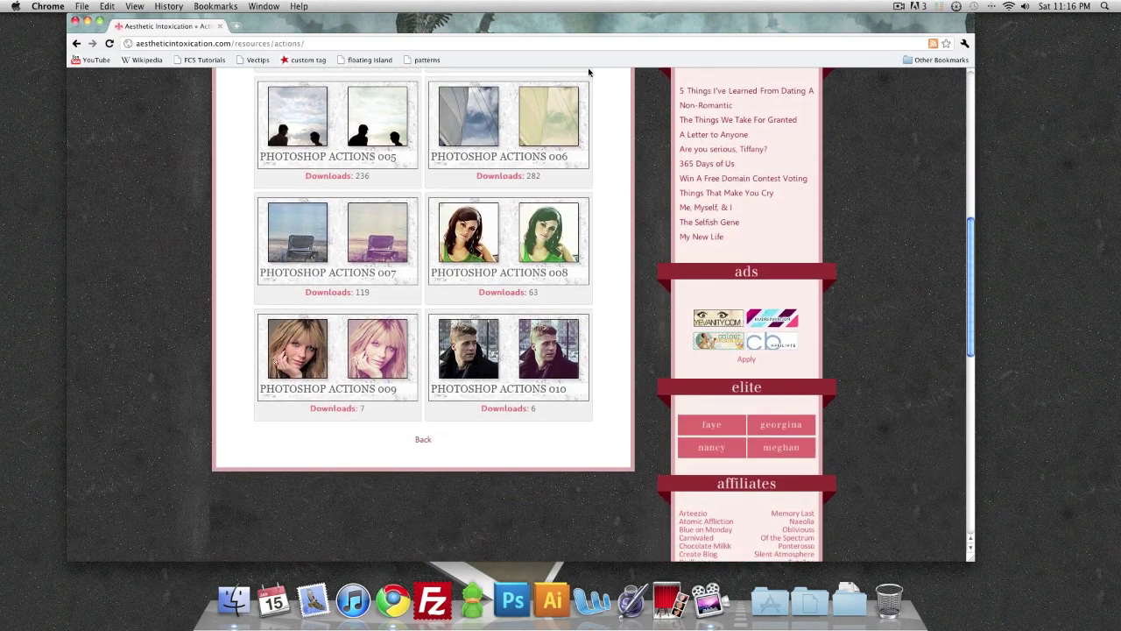
# - Download the PHOTOSHOP ACTIONS 010 set as AI_actions010.zip and dismiss the download notice
pyautogui.moveTo(561, 25); pyautogui.dragTo(577, 24)
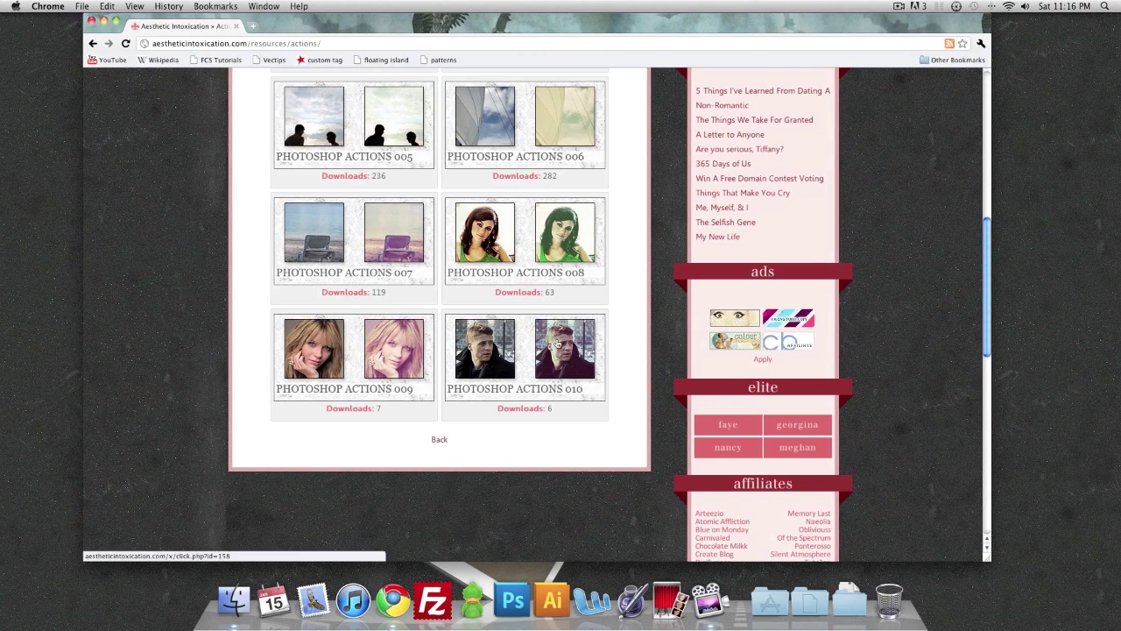
pyautogui.click(559, 343)
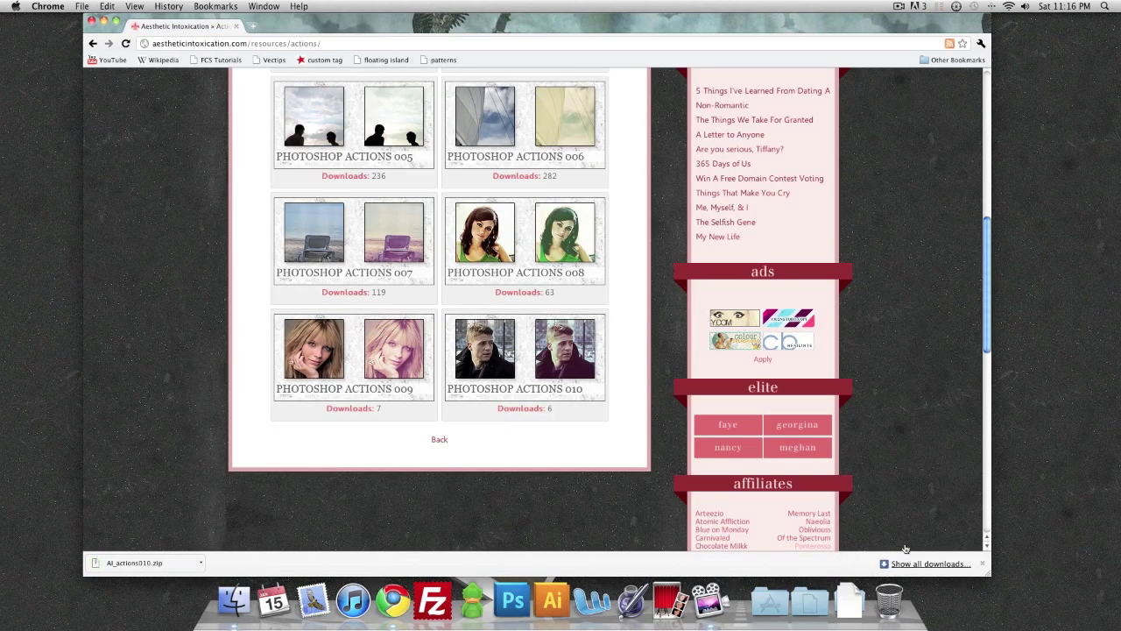
pyautogui.click(982, 564)
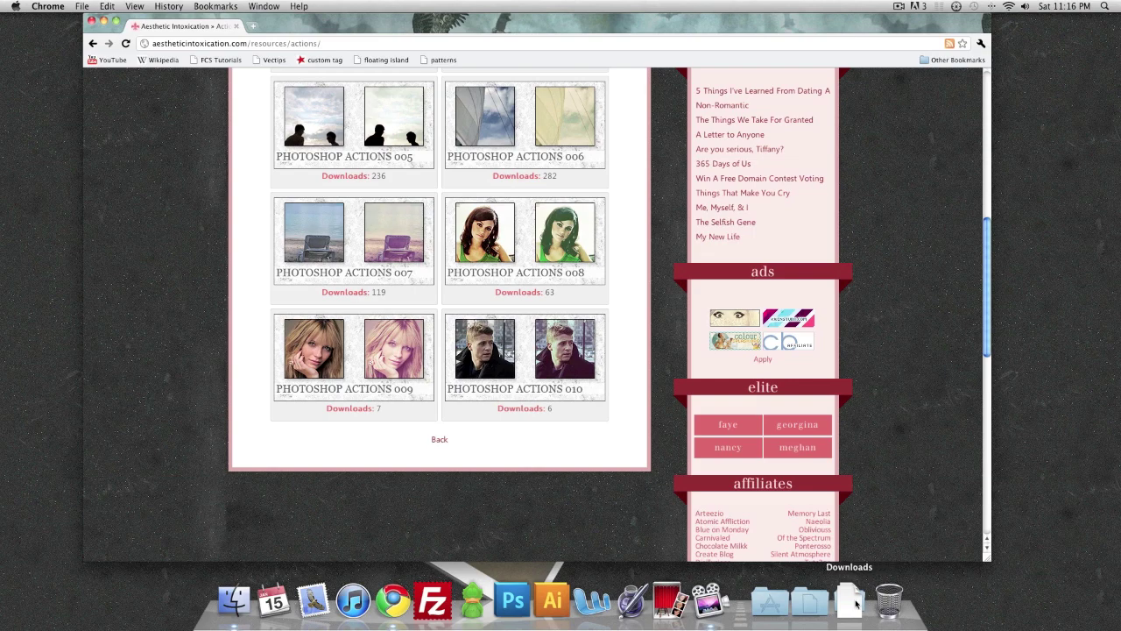
pyautogui.rightClick(856, 602)
# - Drag AI_actions010.zip from the Downloads folder onto the desktop
pyautogui.click(888, 562)
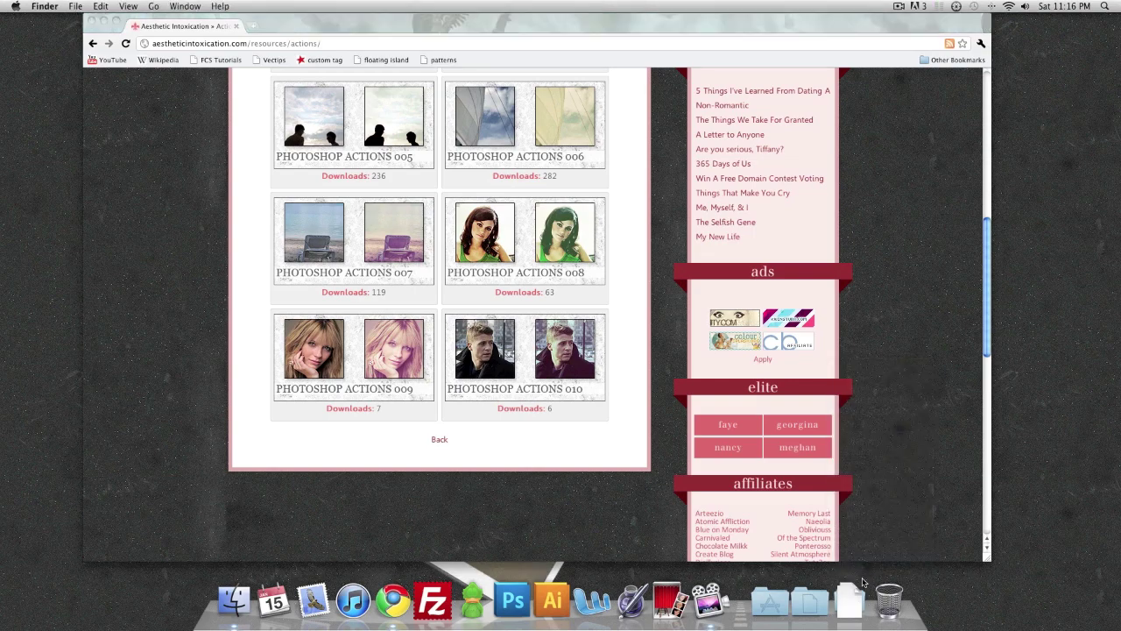
pyautogui.scroll(-3, 363, 234)
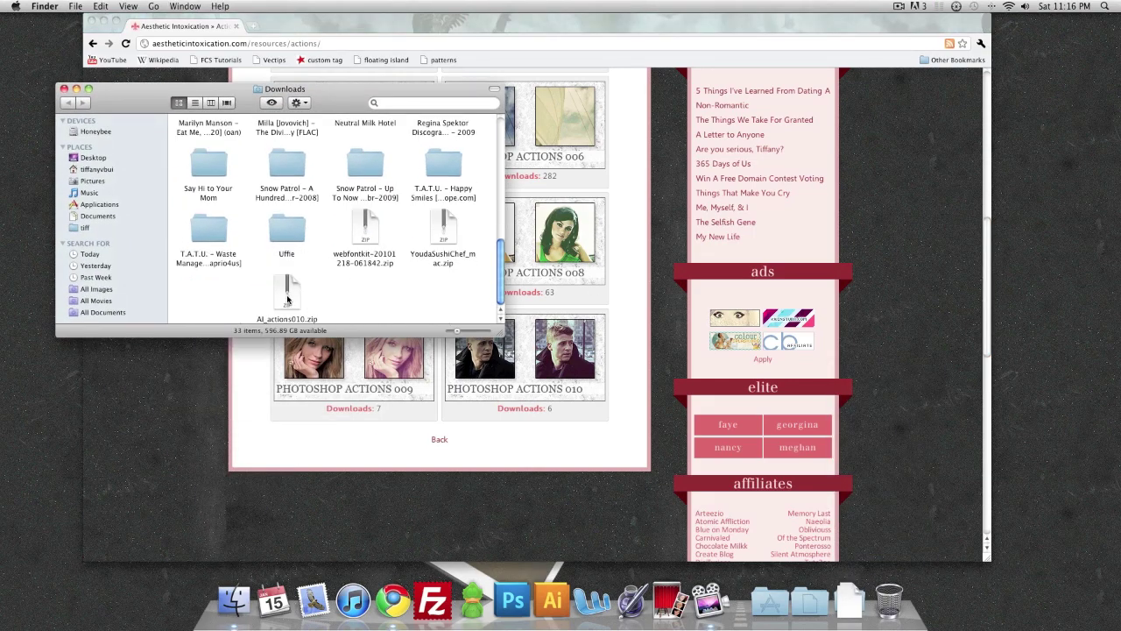
pyautogui.moveTo(289, 299); pyautogui.dragTo(1076, 267)
pyautogui.press('super+w')
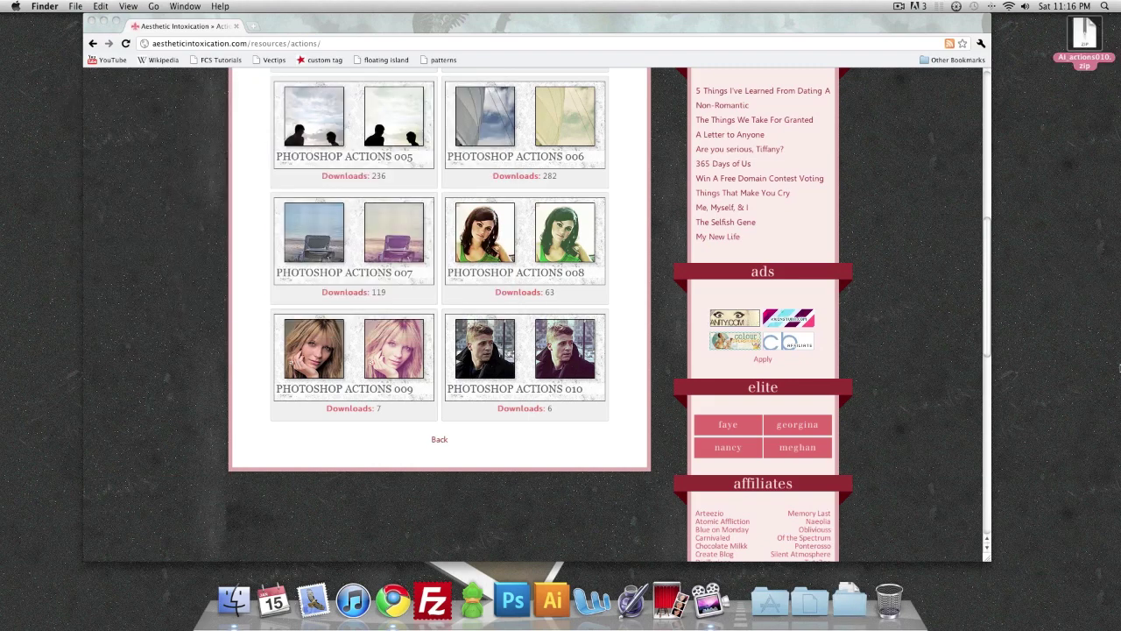
pyautogui.click(1037, 208)
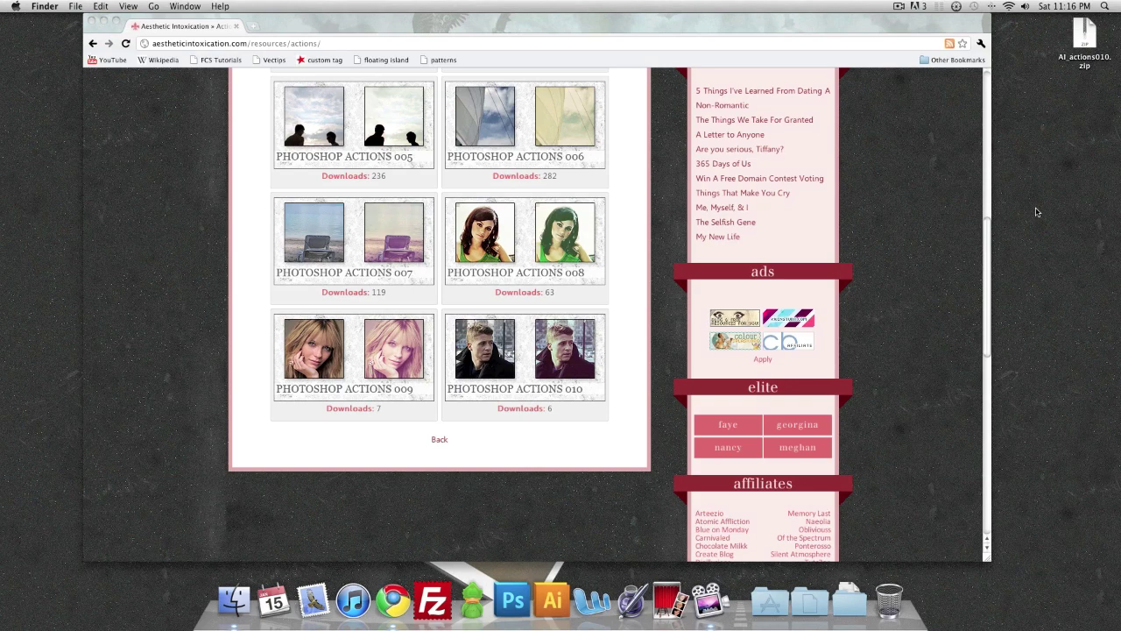
# - Open Pictures > actions in Finder and move AI_actions010.zip into it
pyautogui.hotkey('ctrl', 'space')
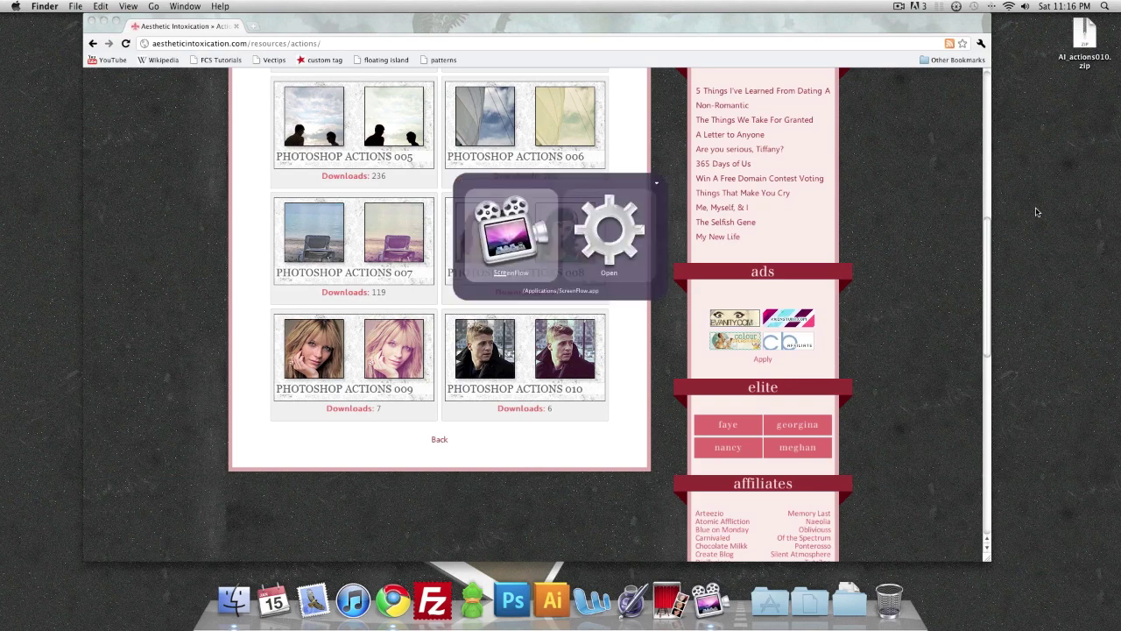
pyautogui.write('re')
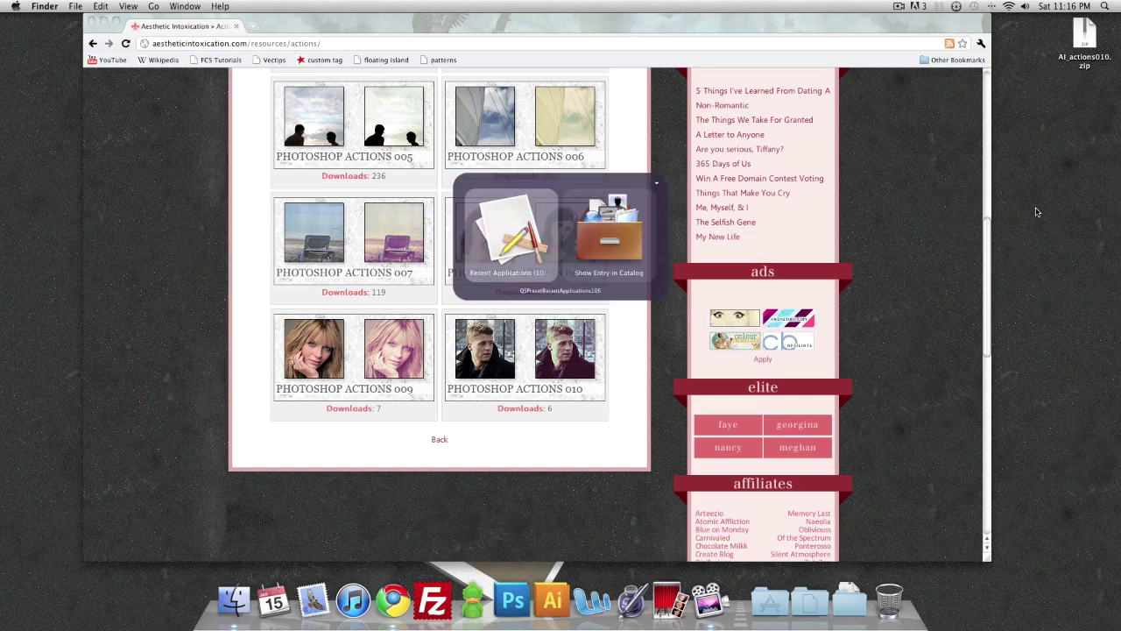
pyautogui.write('dit.doc')
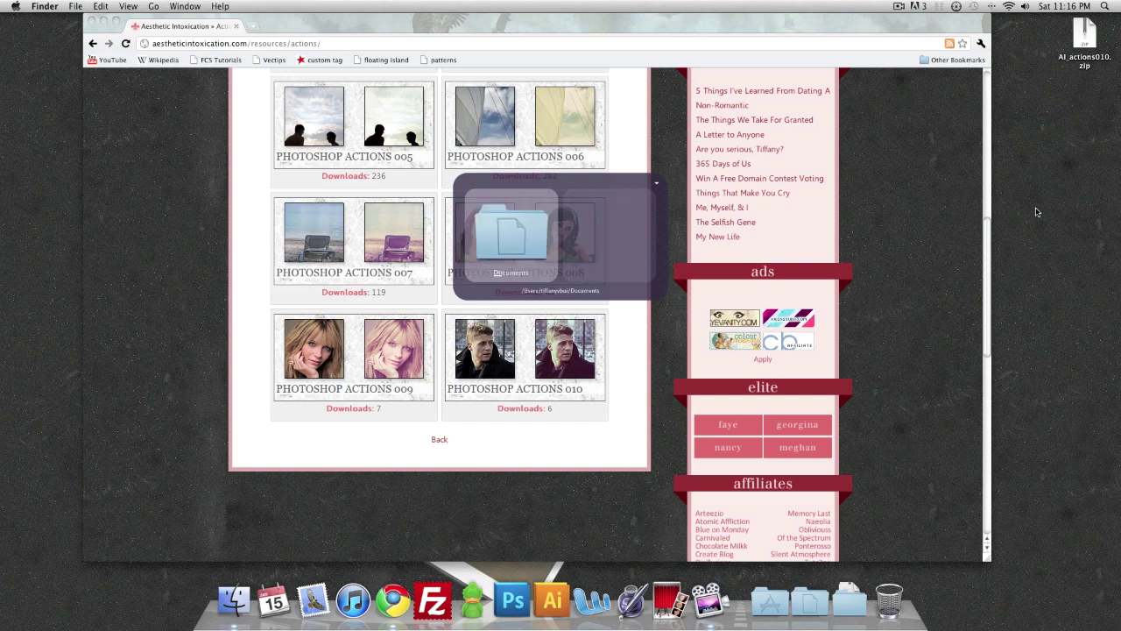
pyautogui.press('Return')
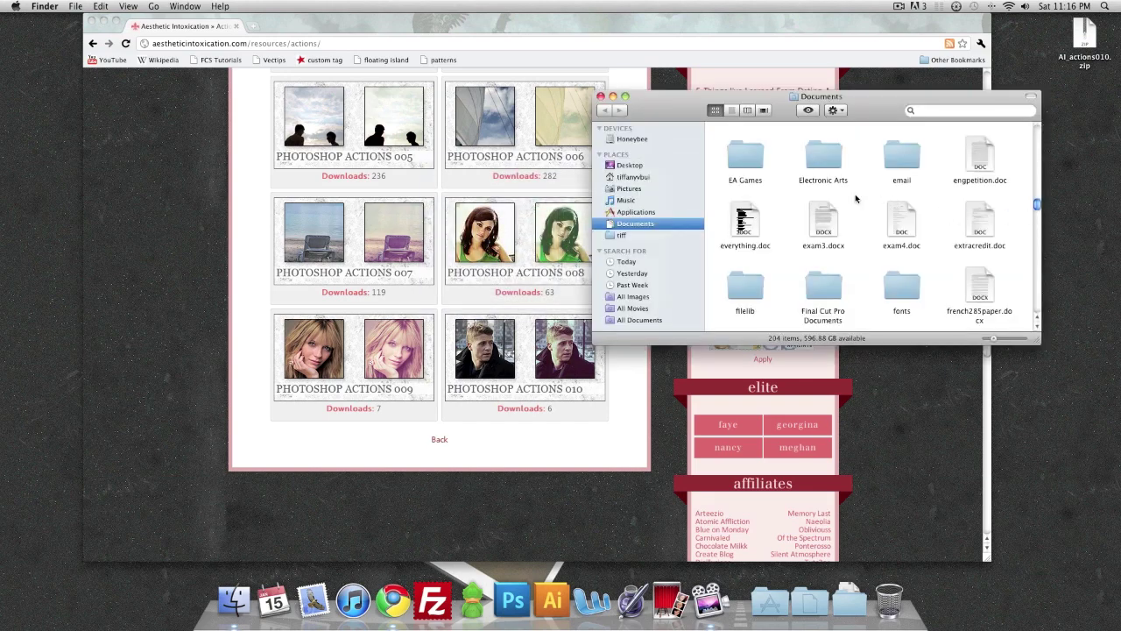
pyautogui.scroll(5, 857, 199)
pyautogui.click(628, 188)
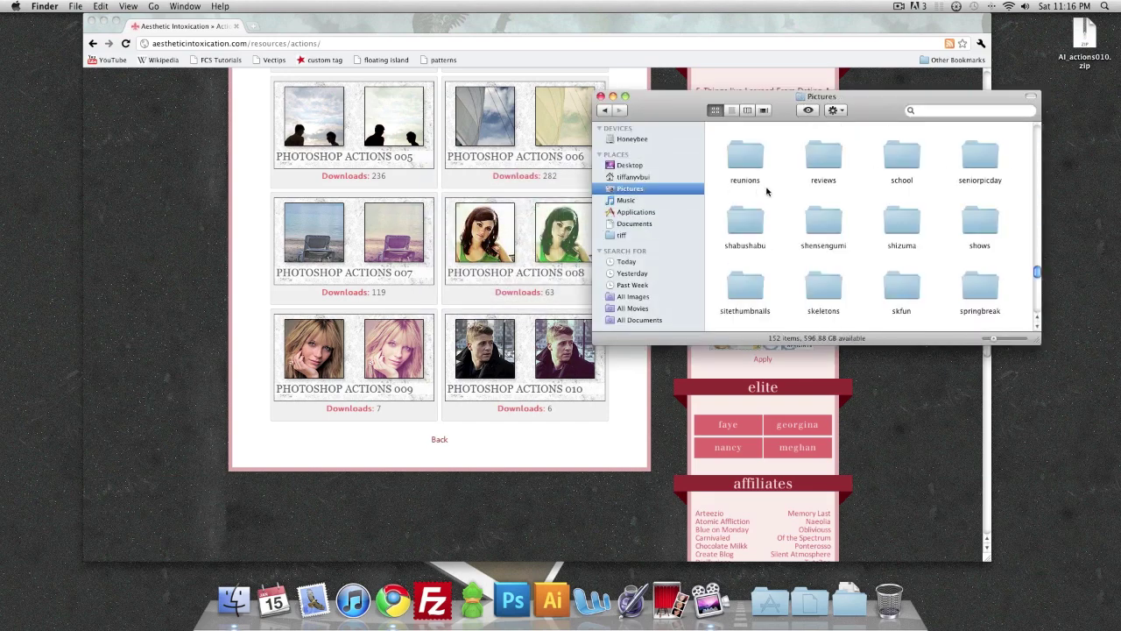
pyautogui.press('a')
pyautogui.doubleClick(743, 153)
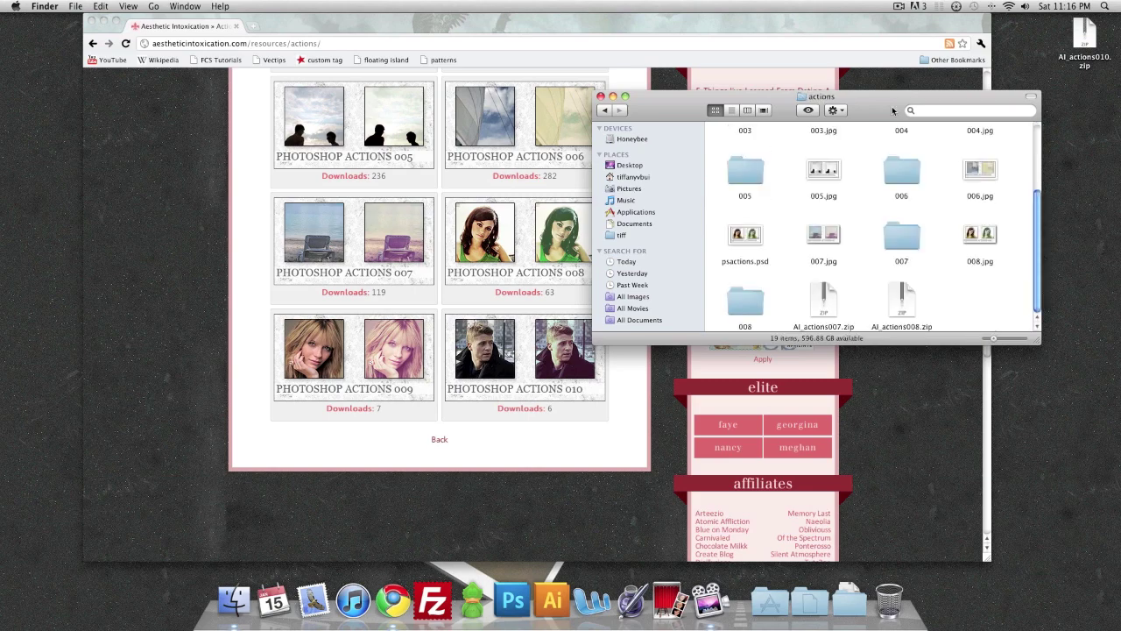
pyautogui.moveTo(892, 110); pyautogui.dragTo(668, 111)
pyautogui.moveTo(1090, 49); pyautogui.dragTo(772, 311)
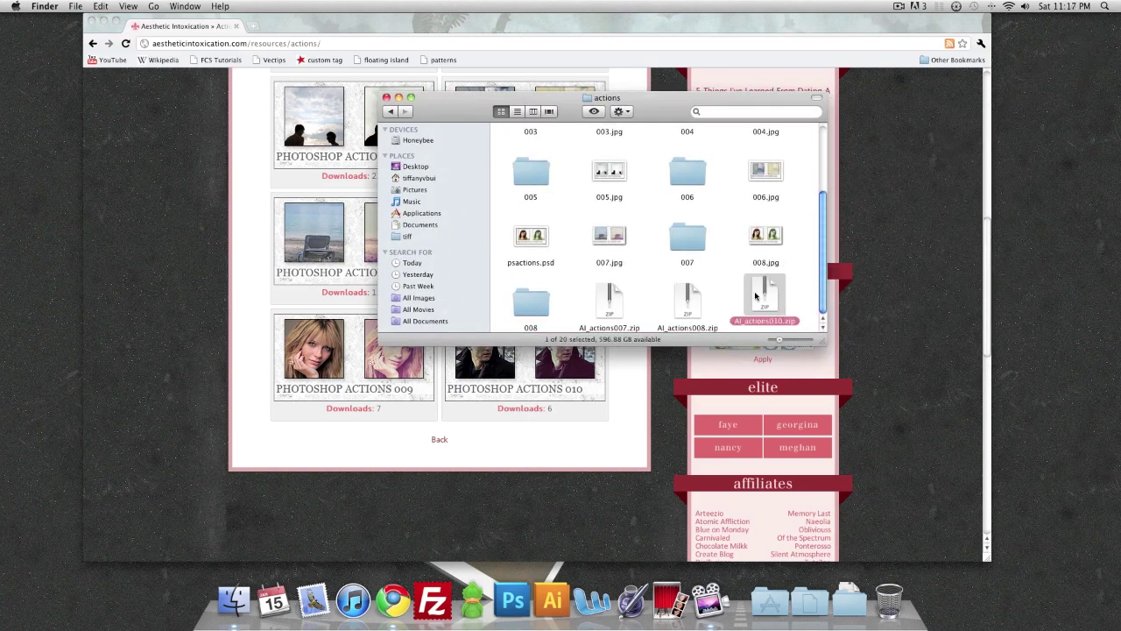
# - Extract AI_actions010.zip and sort the actions folder by name
pyautogui.doubleClick(764, 295)
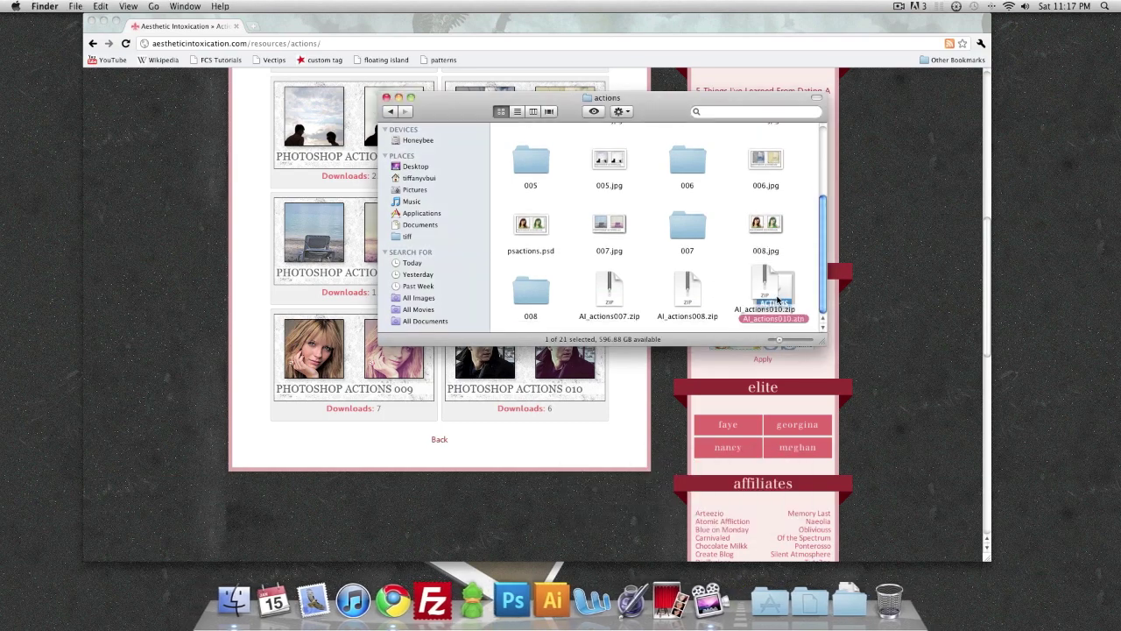
pyautogui.click(726, 279)
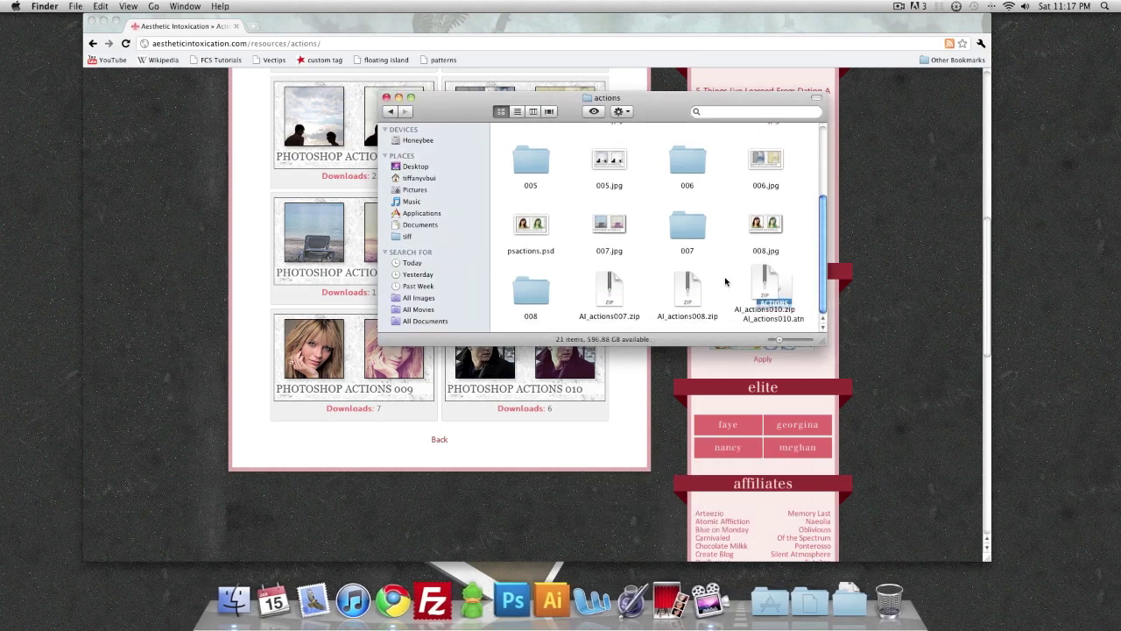
pyautogui.rightClick(726, 282)
pyautogui.moveTo(807, 341)
pyautogui.click(846, 341)
pyautogui.scroll(-2, 693, 300)
# - Create a new folder named 010 and move AI_actions010.atn into it
pyautogui.rightClick(702, 304)
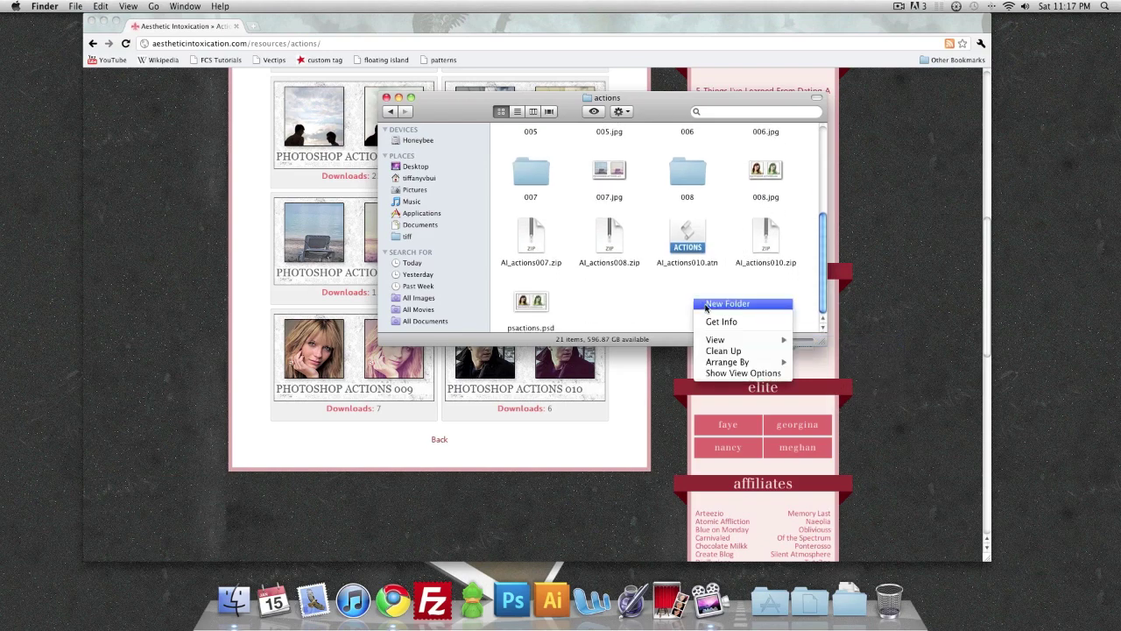
pyautogui.click(726, 304)
pyautogui.write('00')
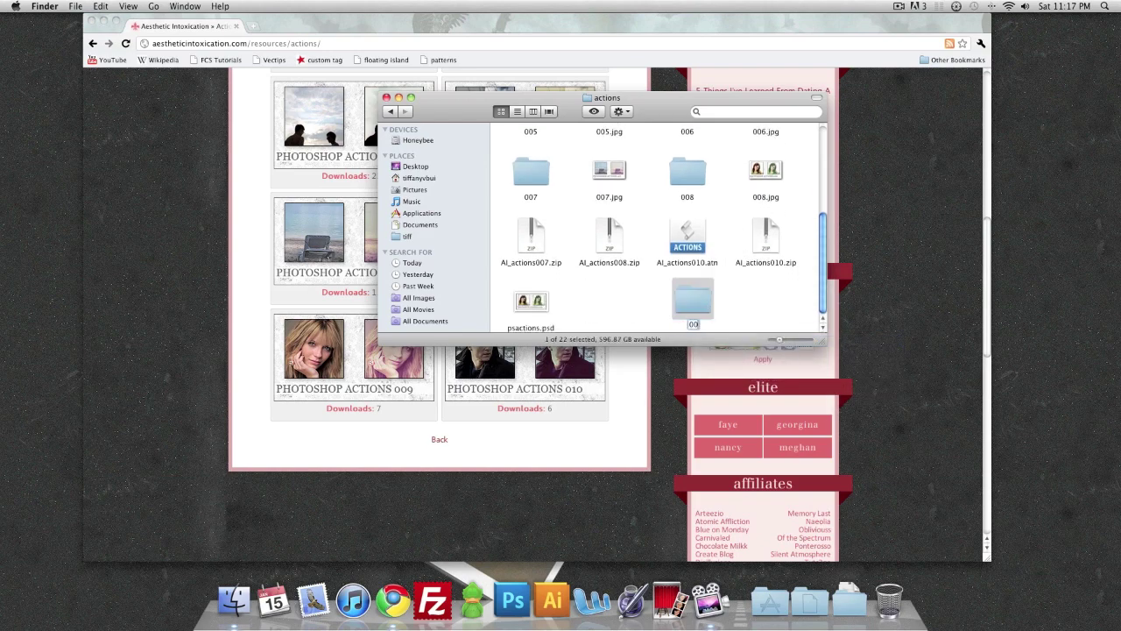
pyautogui.press('BackSpace')
pyautogui.write('10')
pyautogui.press('Return')
pyautogui.moveTo(692, 233); pyautogui.dragTo(698, 303)
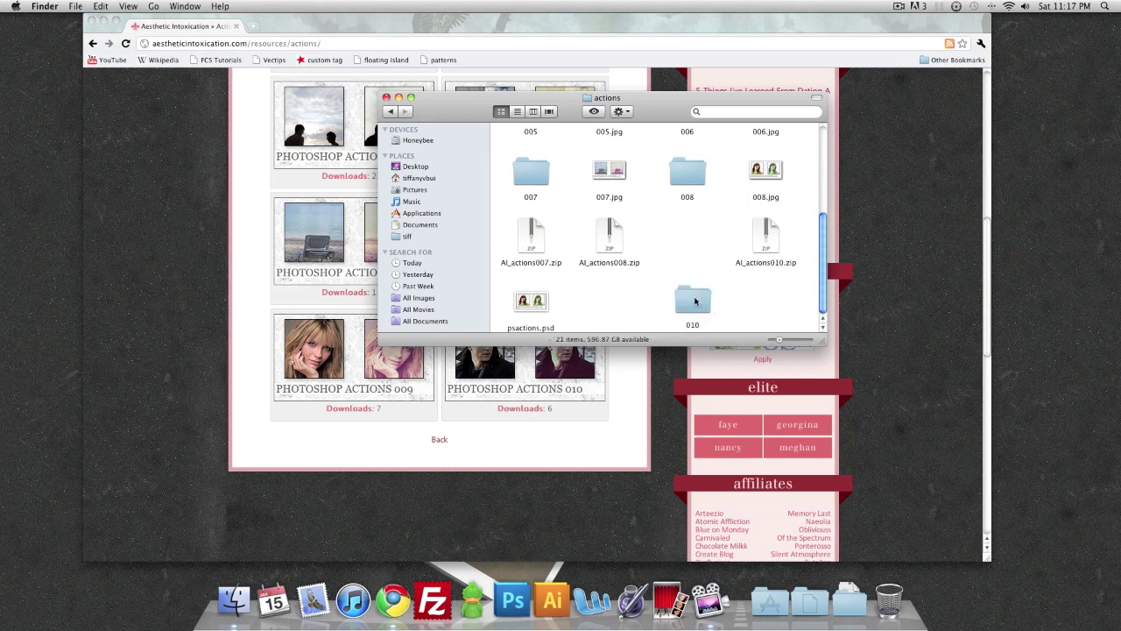
# - Re-sort the files by name, open folder 010, then minimize its window
pyautogui.rightClick(697, 273)
pyautogui.moveTo(731, 333)
pyautogui.click(814, 331)
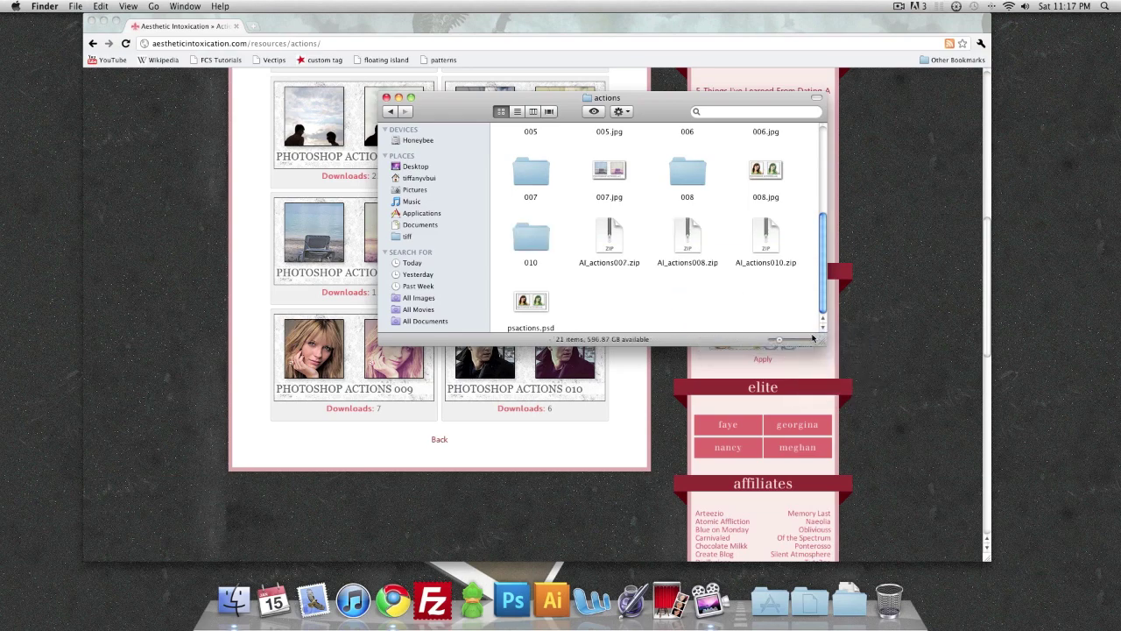
pyautogui.doubleClick(530, 237)
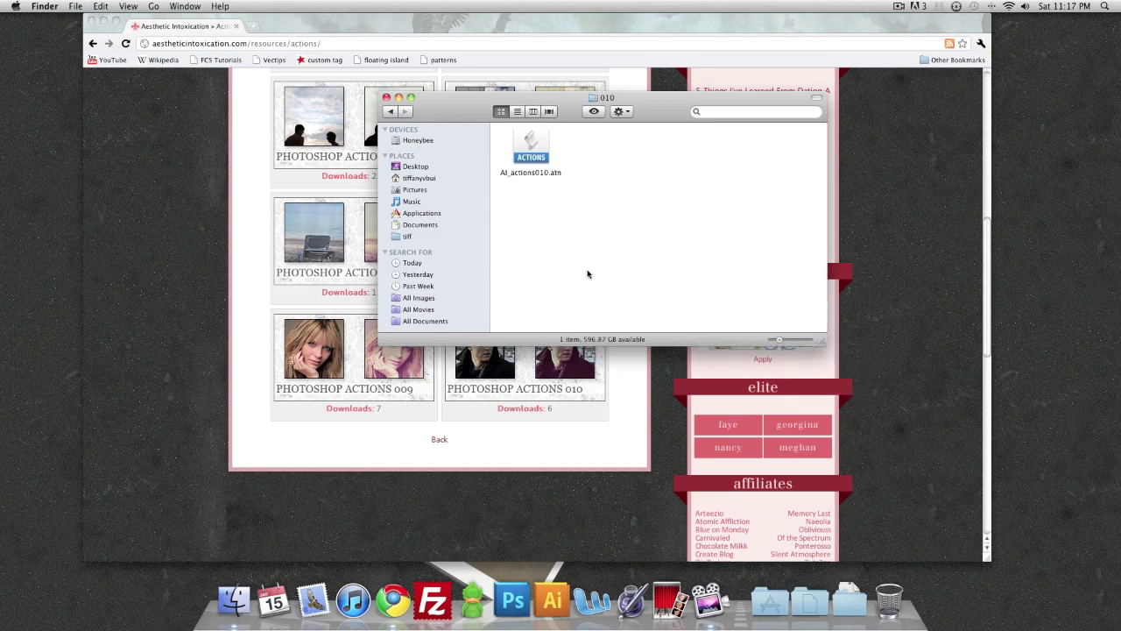
pyautogui.moveTo(581, 101); pyautogui.dragTo(546, 186)
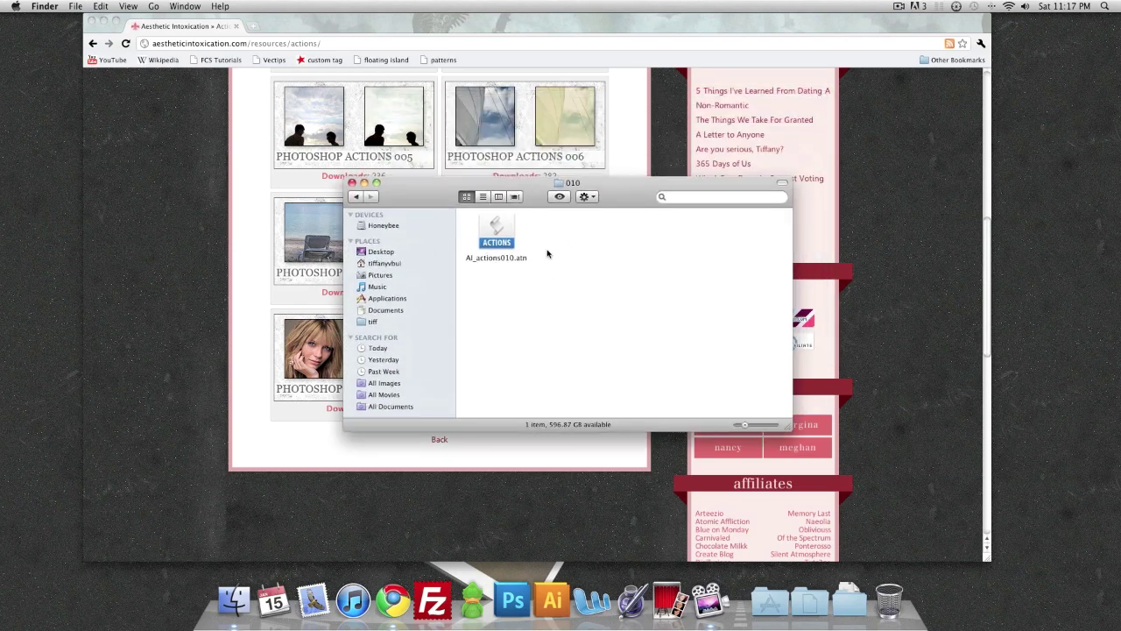
pyautogui.click(364, 182)
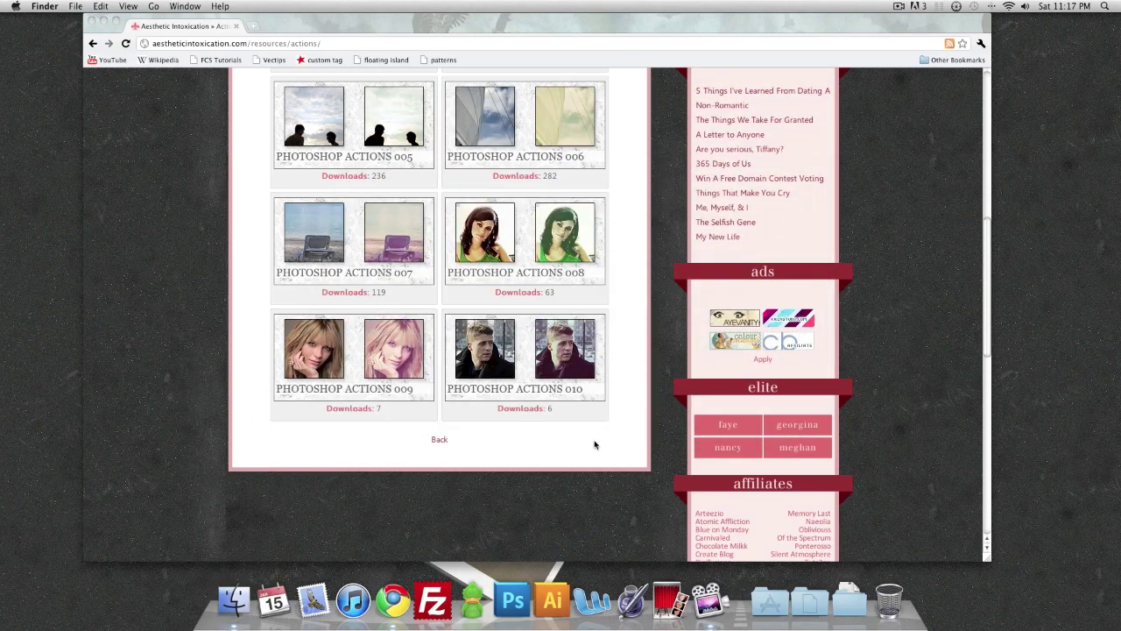
pyautogui.press('super+Tab')
pyautogui.press('super+Tab')
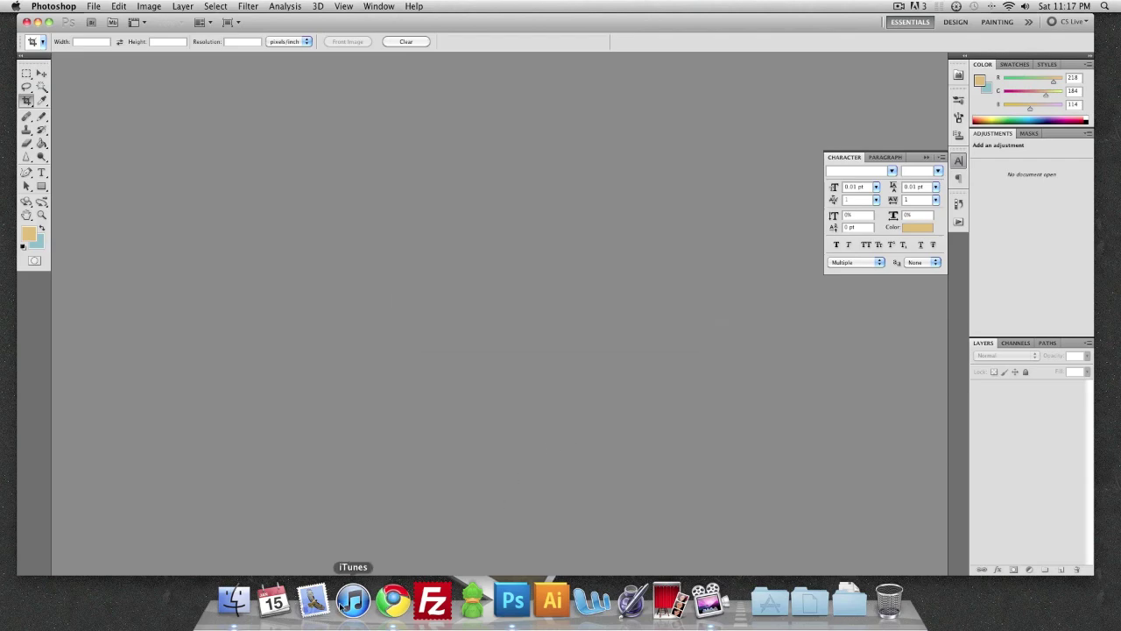
# - Browse the Aesthetic Intoxication actions page in Chrome, then return to Photoshop
pyautogui.click(395, 601)
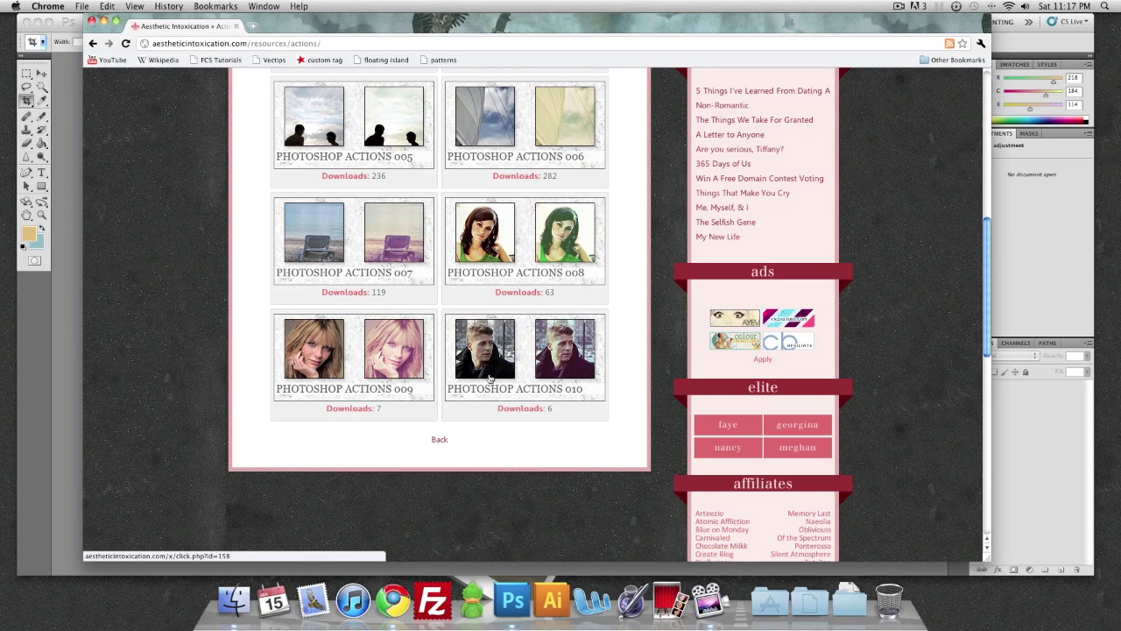
pyautogui.scroll(1, 648, 355)
pyautogui.scroll(2, 649, 355)
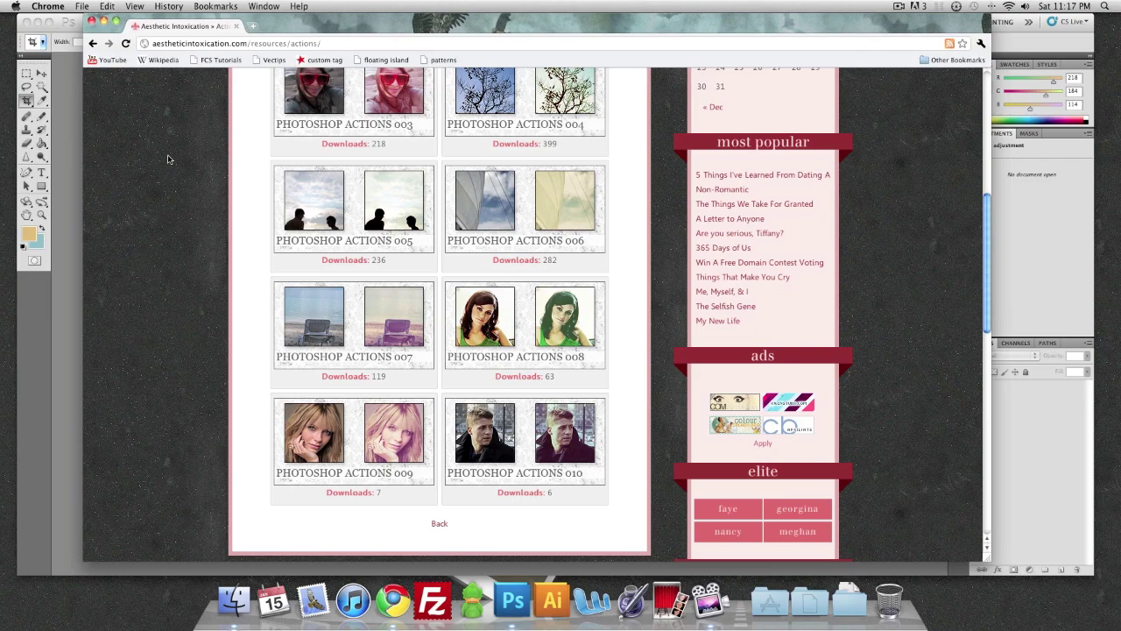
pyautogui.scroll(3, 169, 159)
pyautogui.scroll(-5, 163, 155)
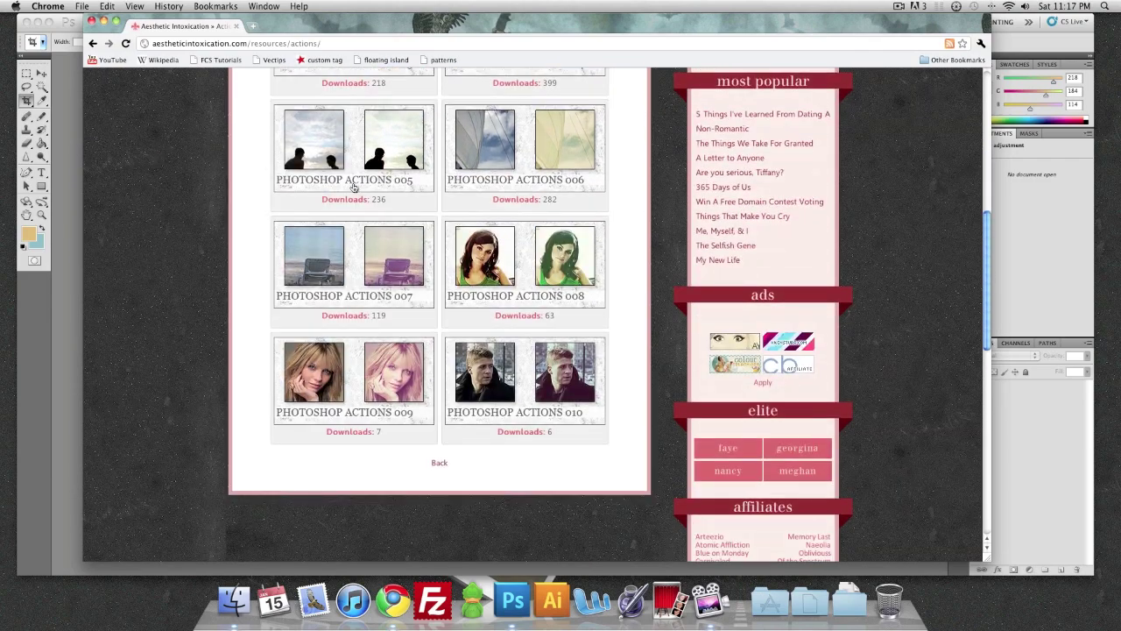
pyautogui.scroll(9, 641, 230)
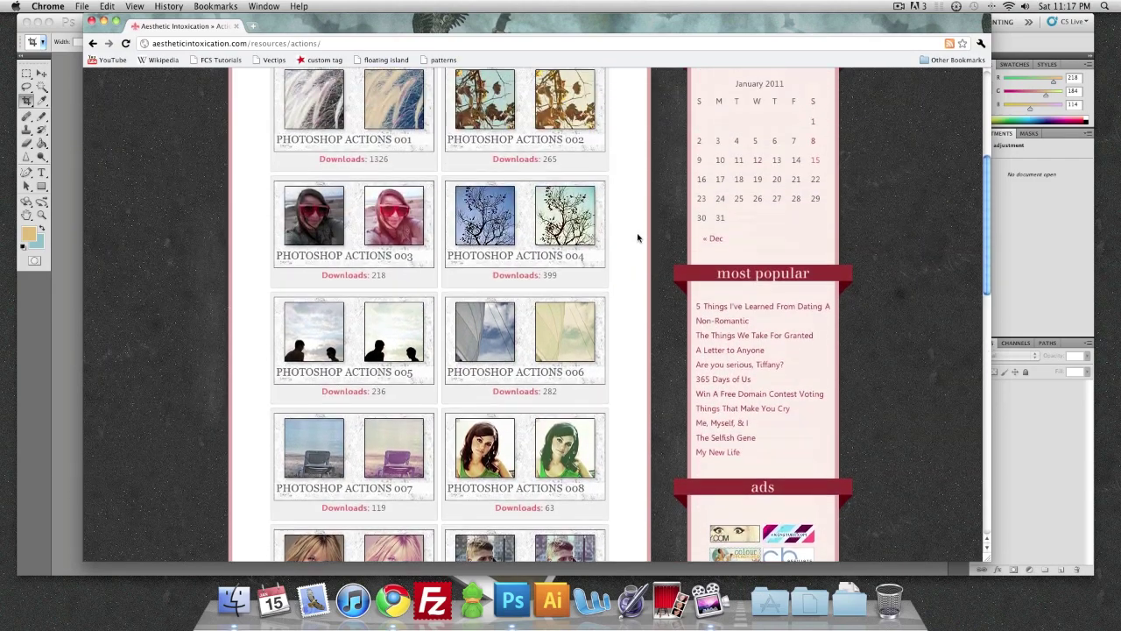
pyautogui.scroll(-10, 637, 238)
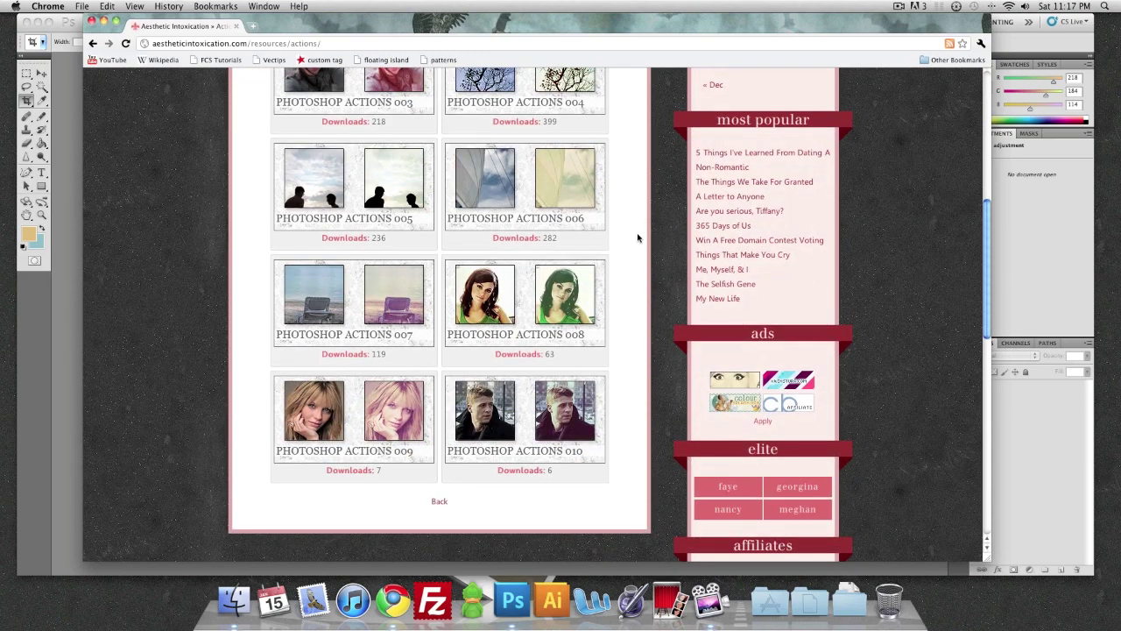
pyautogui.hotkey('ctrl', 't')
pyautogui.press('super+Tab')
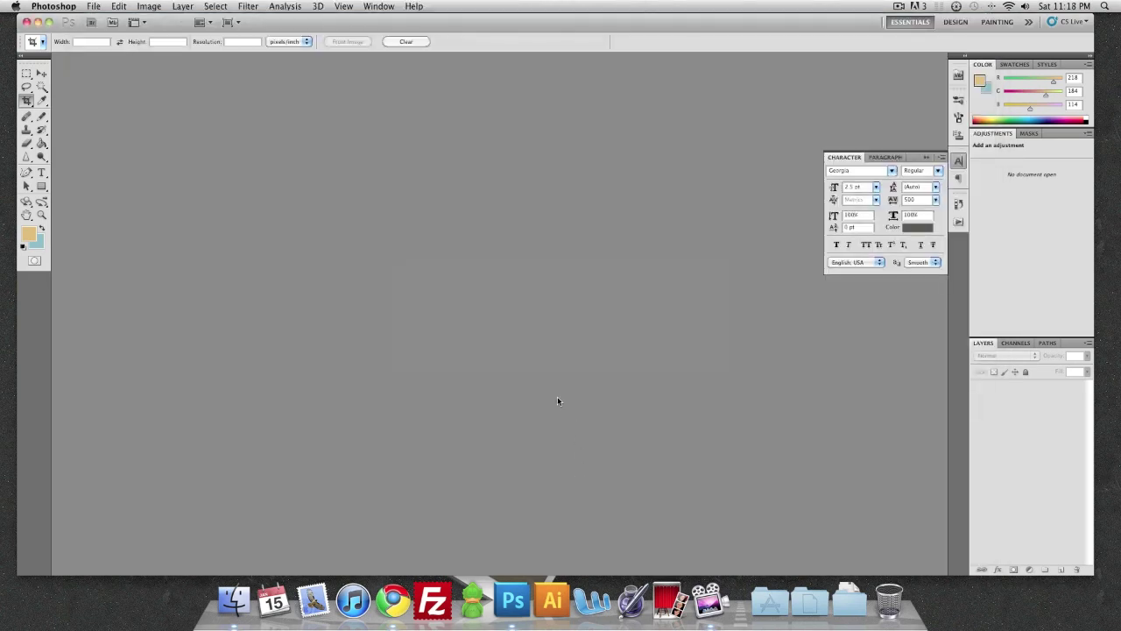
# - Create a new document, paste the videotapes photo, and show the Actions panel's sets
pyautogui.press('super+n')
pyautogui.press('Return')
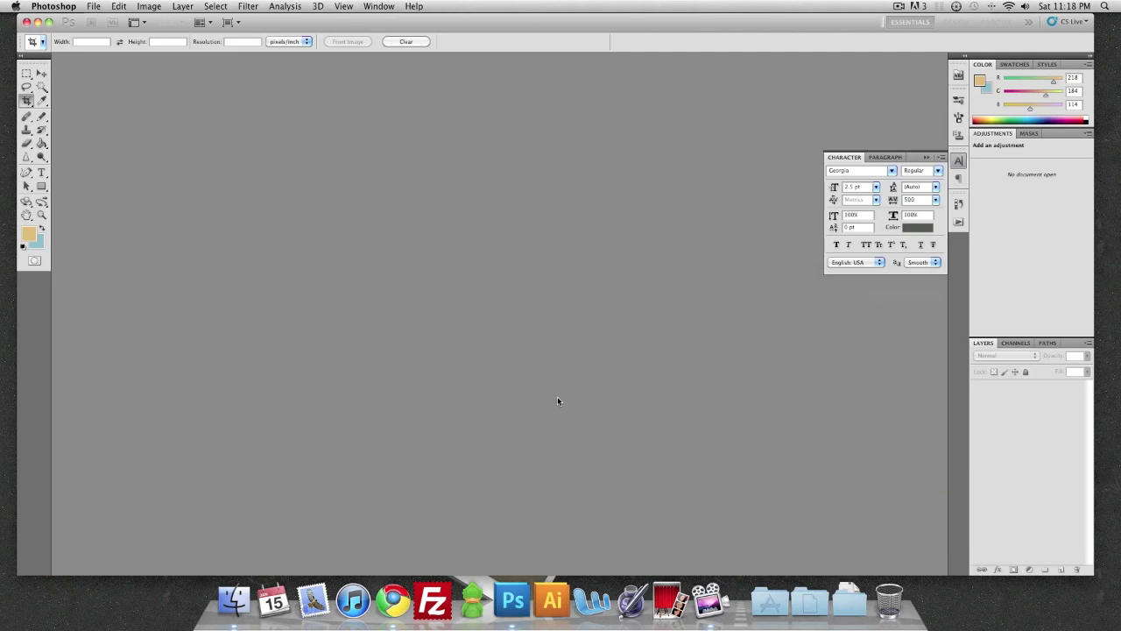
pyautogui.press('super+v')
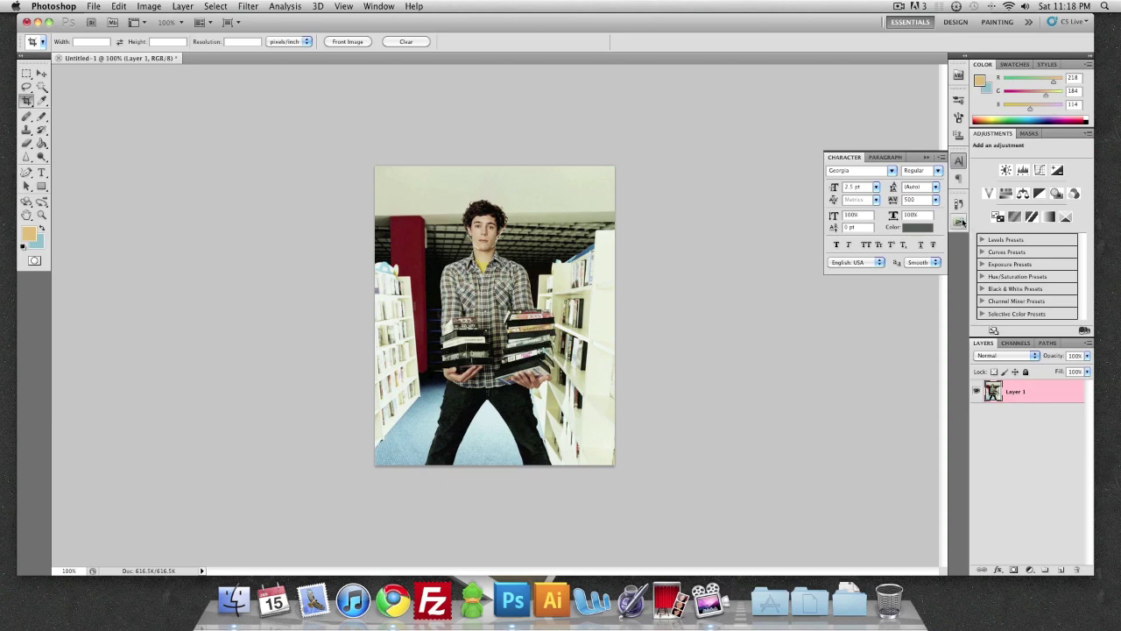
pyautogui.click(960, 223)
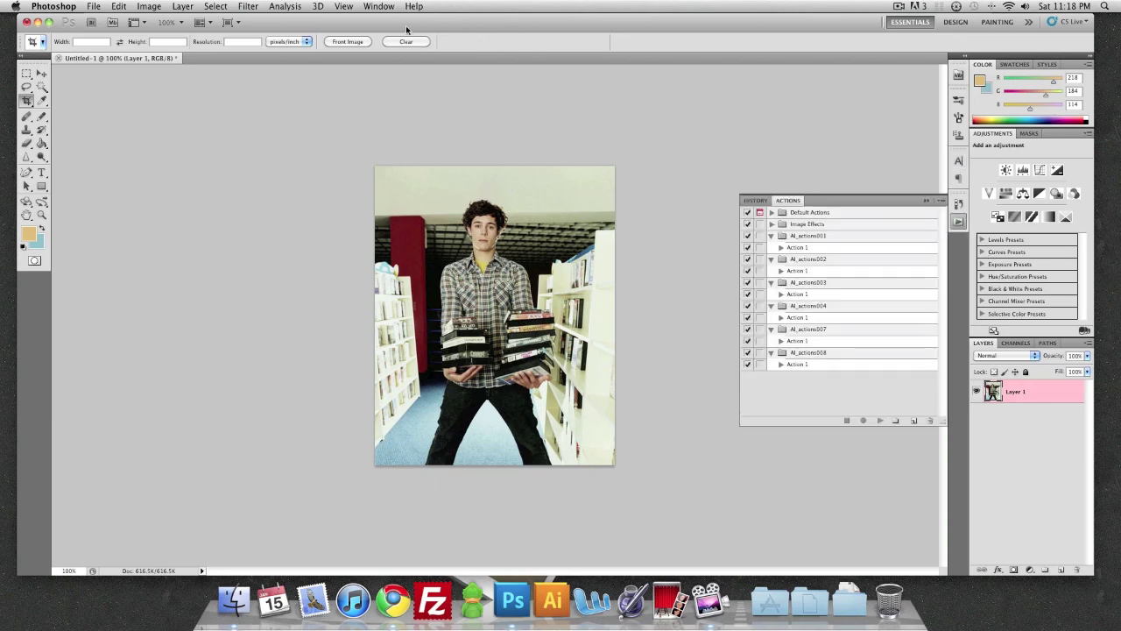
pyautogui.click(380, 7)
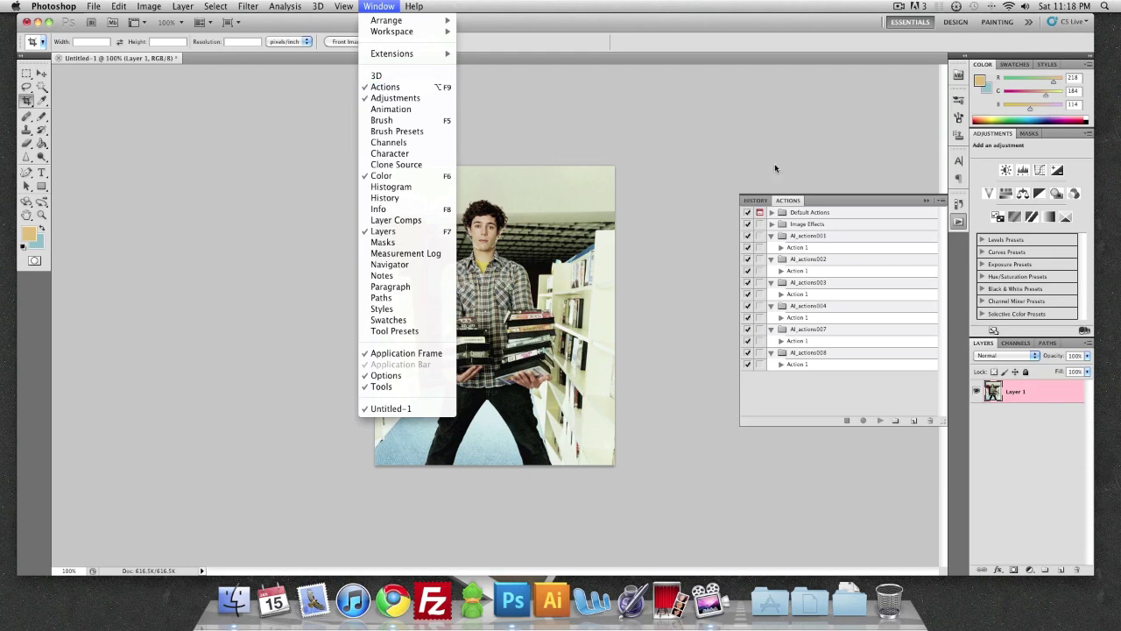
# - Load AI_actions010.atn from Pictures > actions > 010 through the Actions panel menu
pyautogui.click(1068, 486)
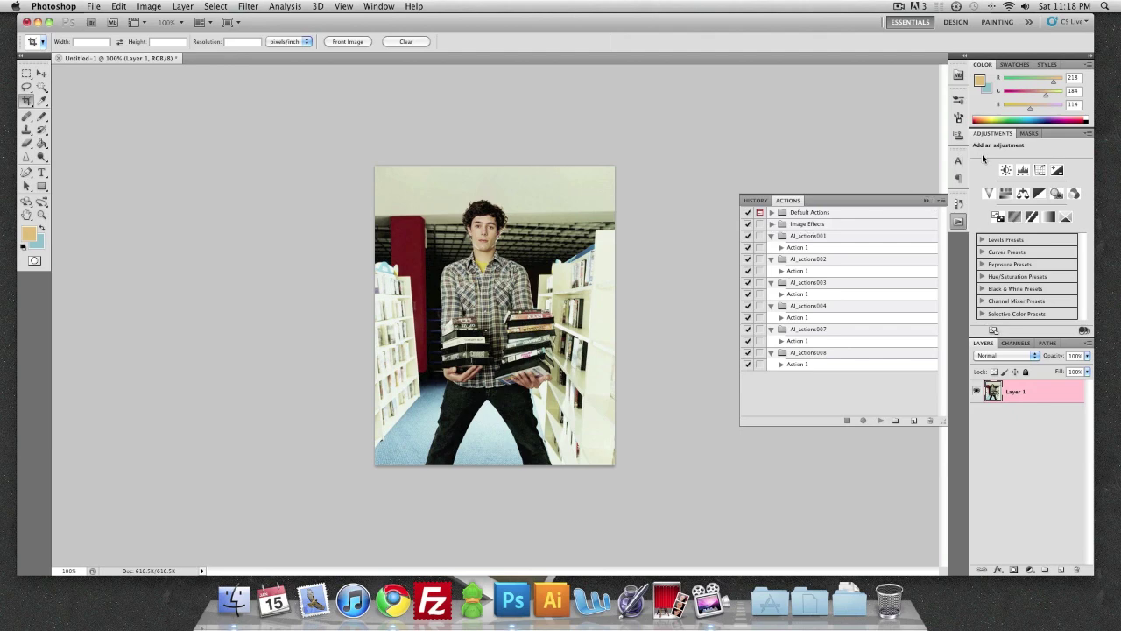
pyautogui.click(942, 205)
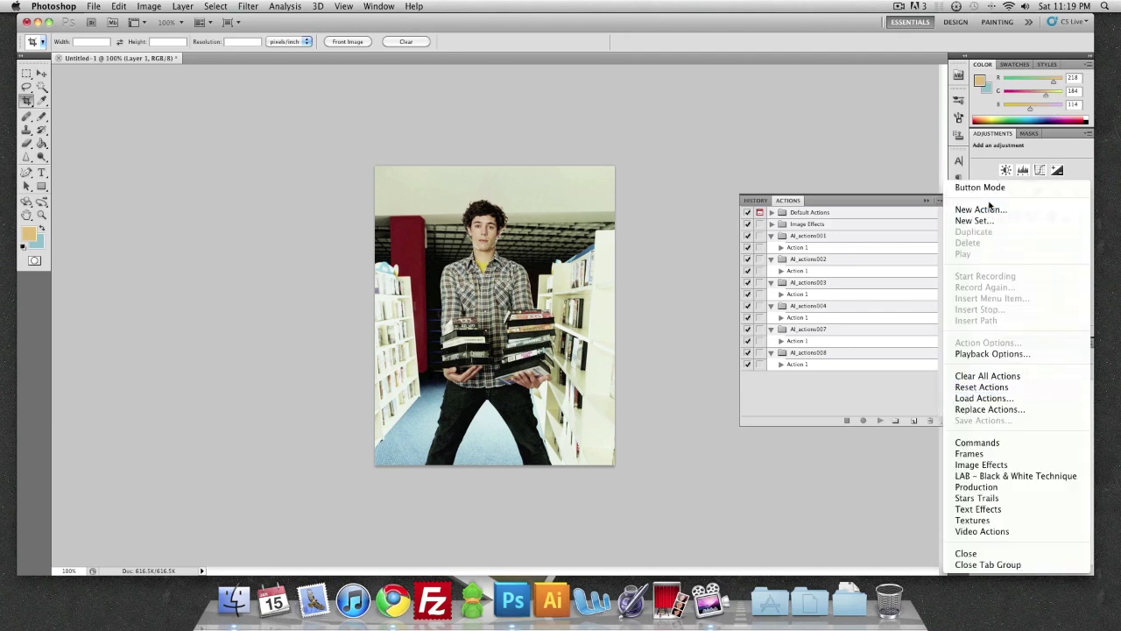
pyautogui.click(979, 399)
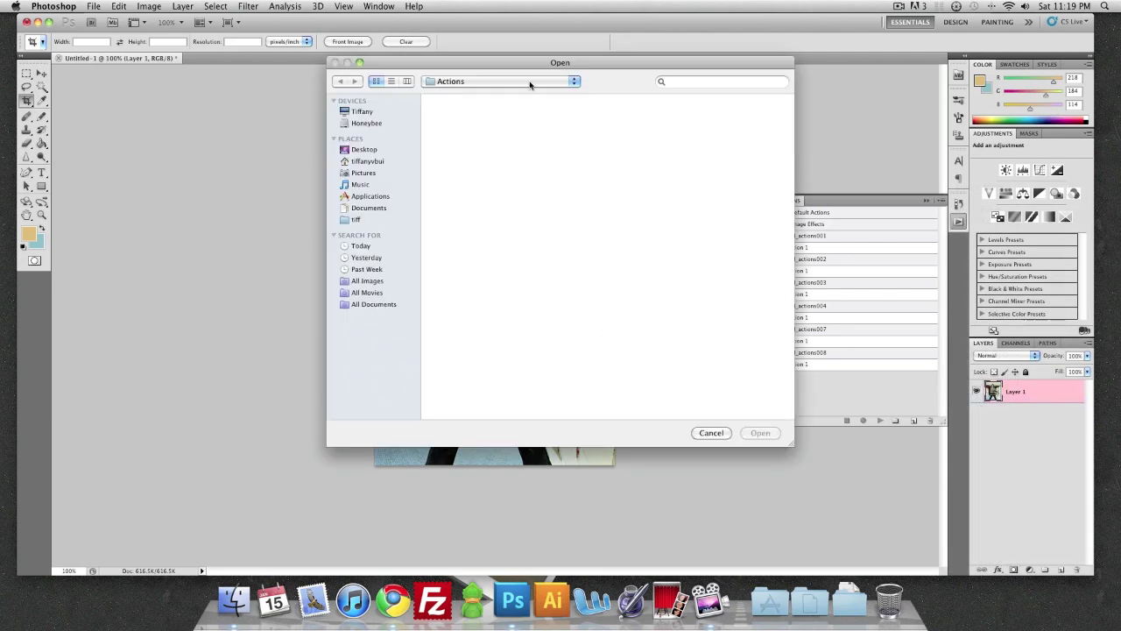
pyautogui.click(530, 82)
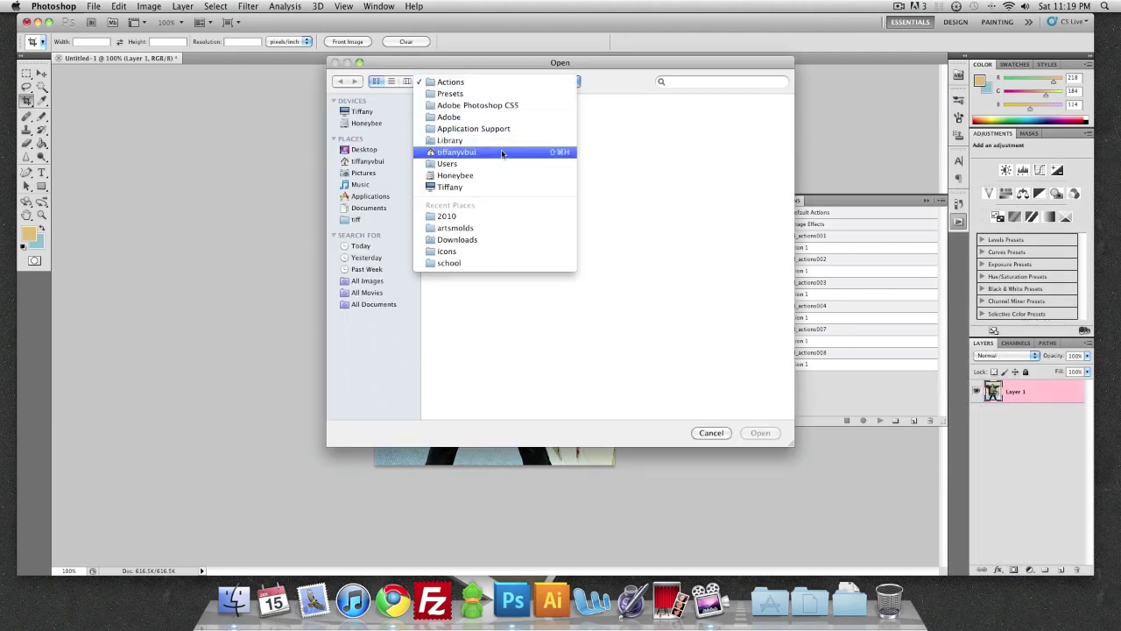
pyautogui.click(365, 176)
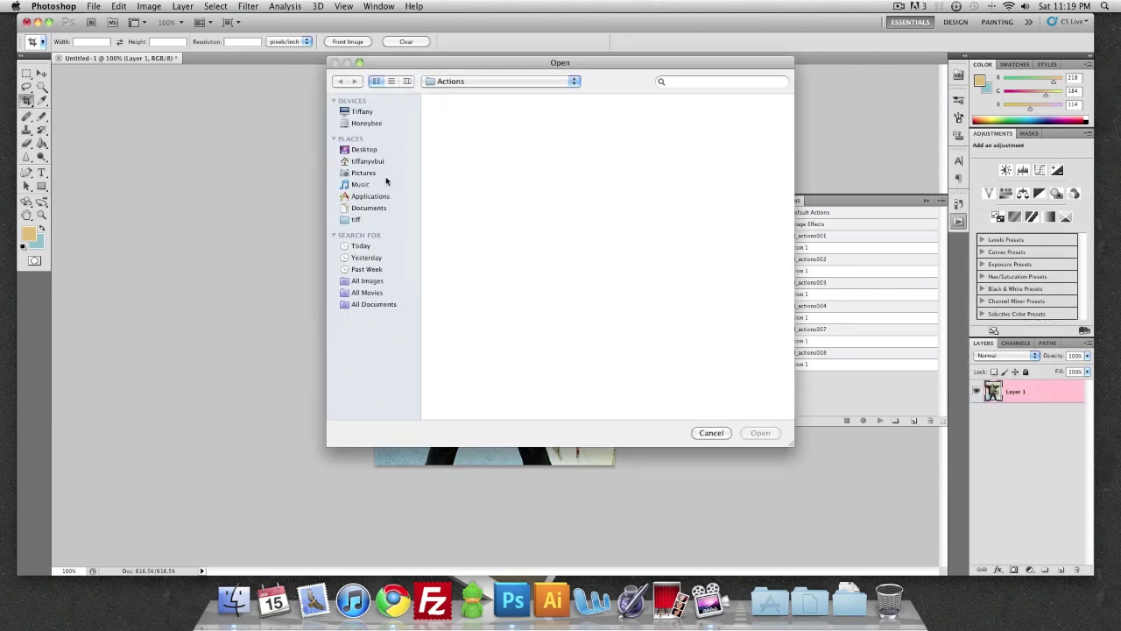
pyautogui.click(358, 174)
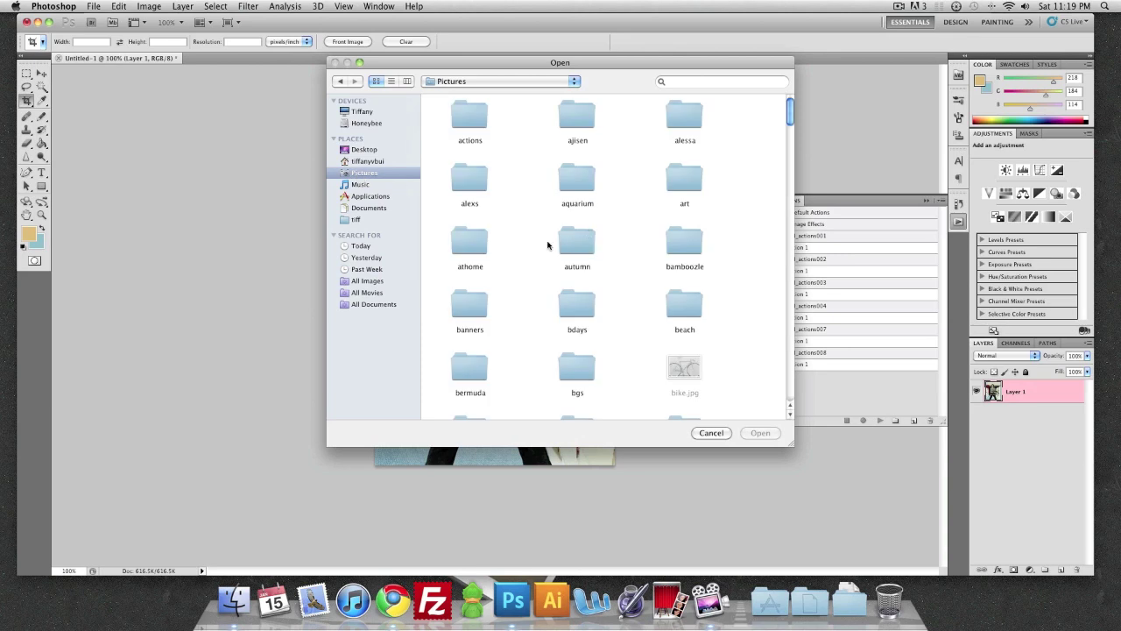
pyautogui.doubleClick(488, 137)
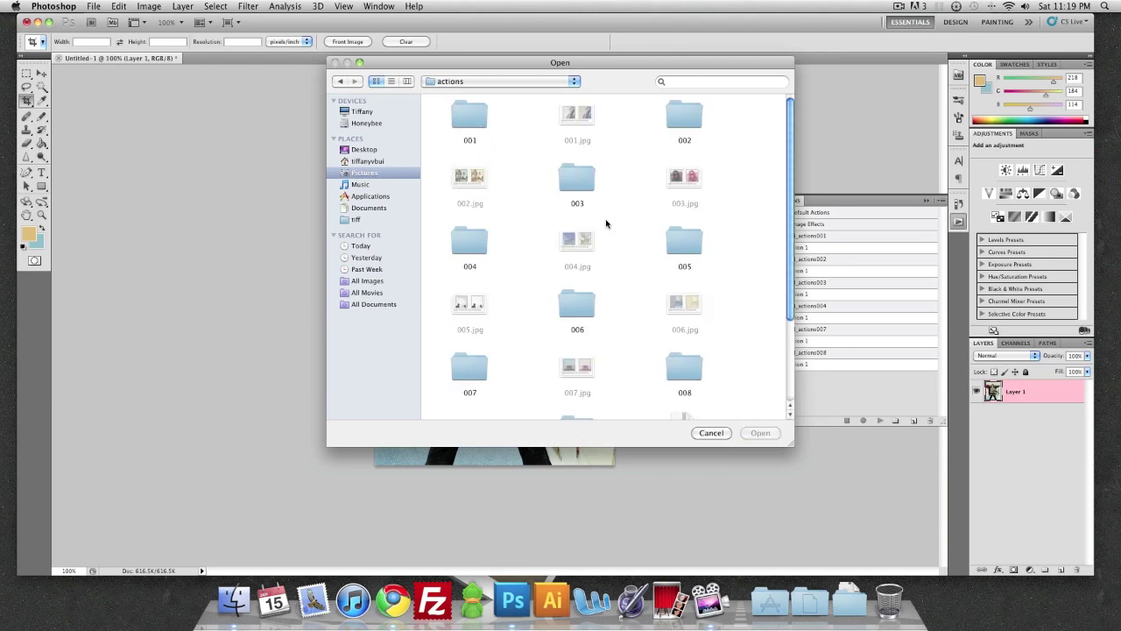
pyautogui.scroll(-3, 606, 224)
pyautogui.doubleClick(586, 318)
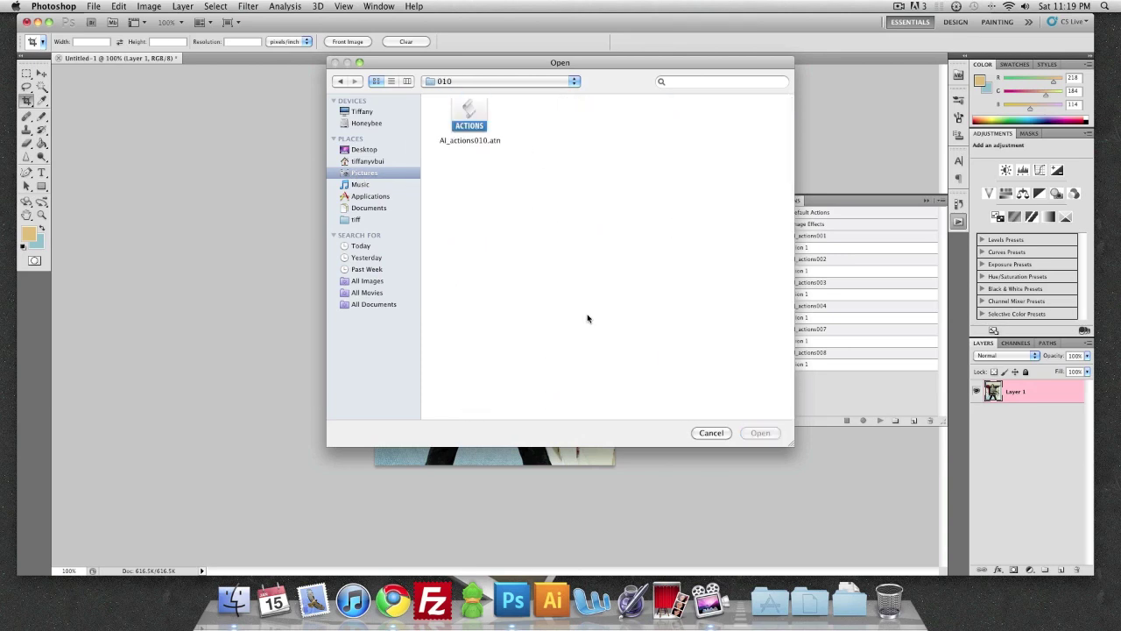
pyautogui.click(477, 126)
pyautogui.click(758, 433)
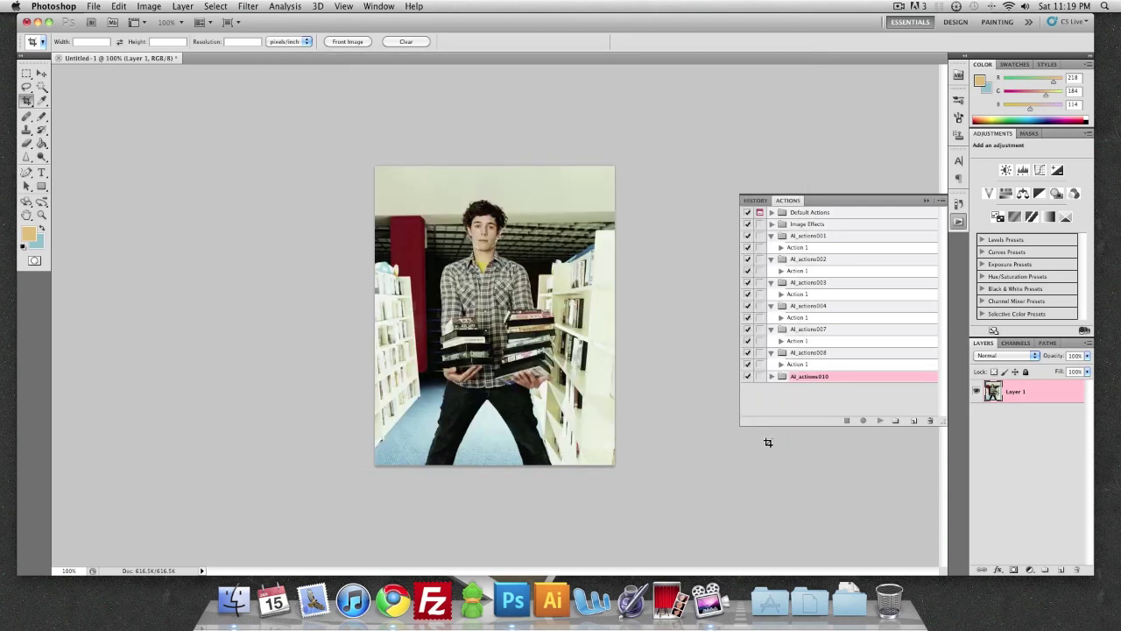
# - Flatten the photo, play AI_actions010's Action 1, then hide the Color Fill and Background copy layers
pyautogui.click(771, 377)
pyautogui.click(798, 390)
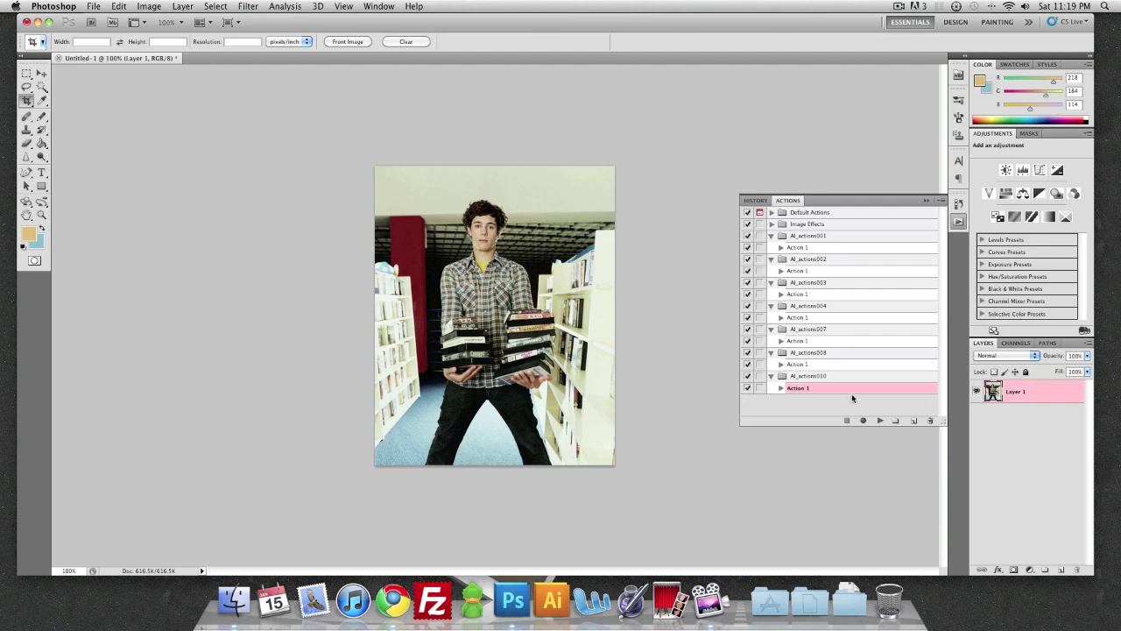
pyautogui.click(879, 420)
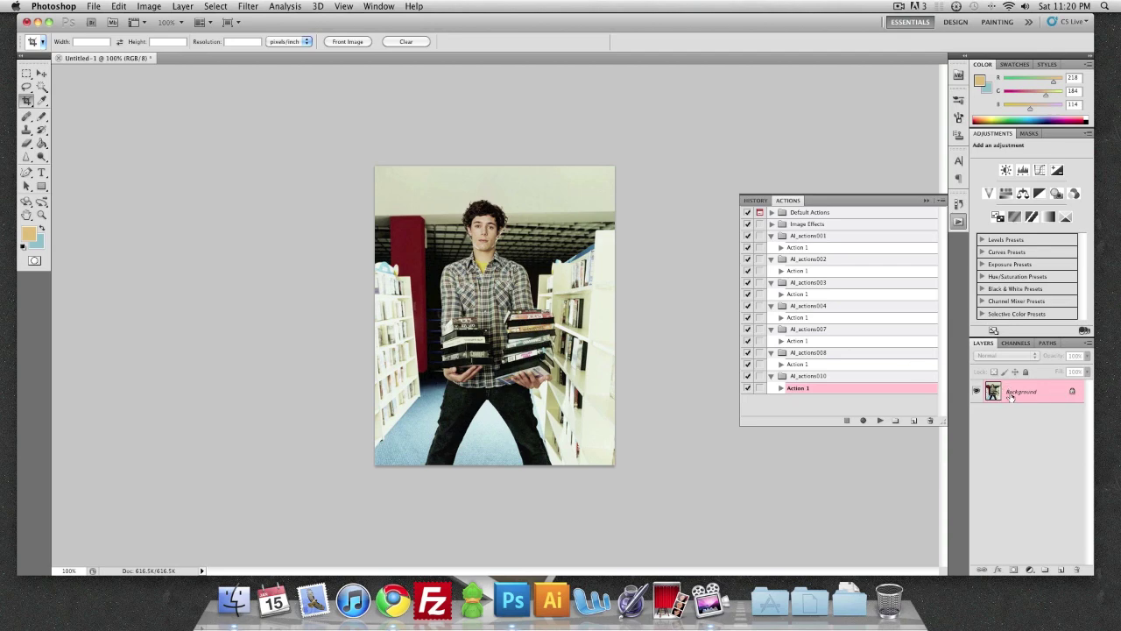
pyautogui.click(880, 421)
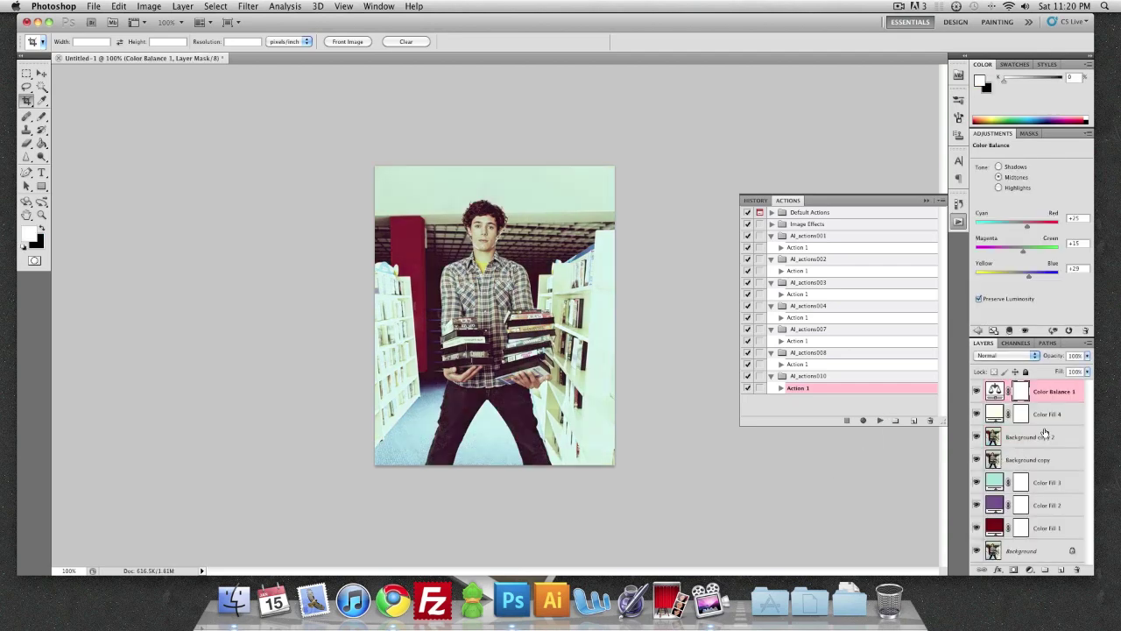
pyautogui.moveTo(977, 527); pyautogui.dragTo(977, 390)
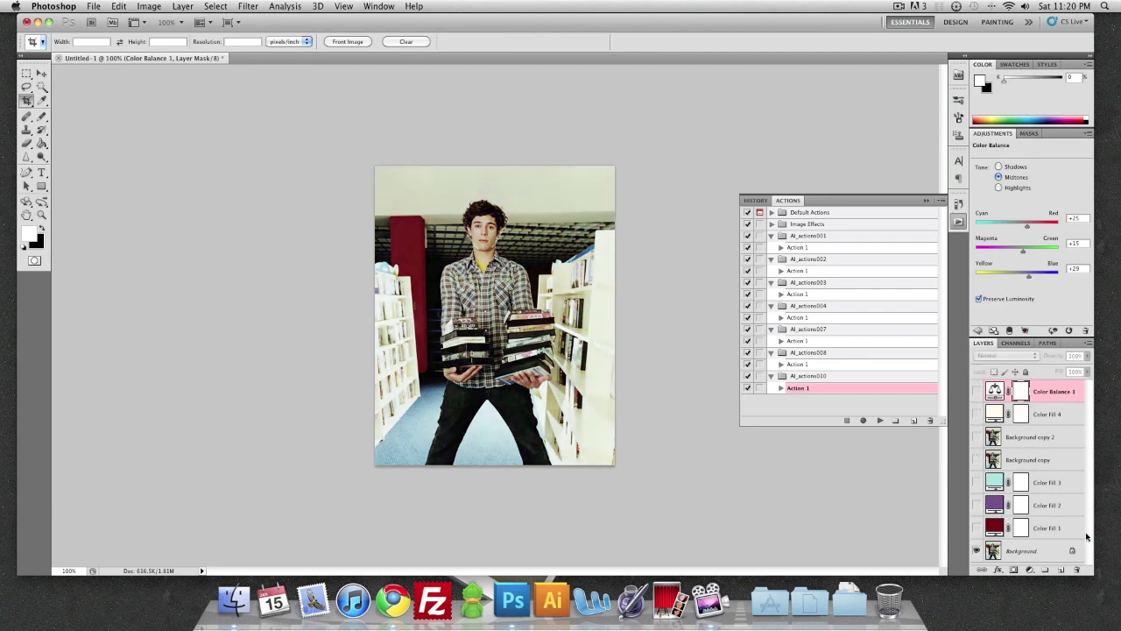
# - Create Group 1 and move Color Balance 1 through Color Fill 1 into it
pyautogui.click(1043, 570)
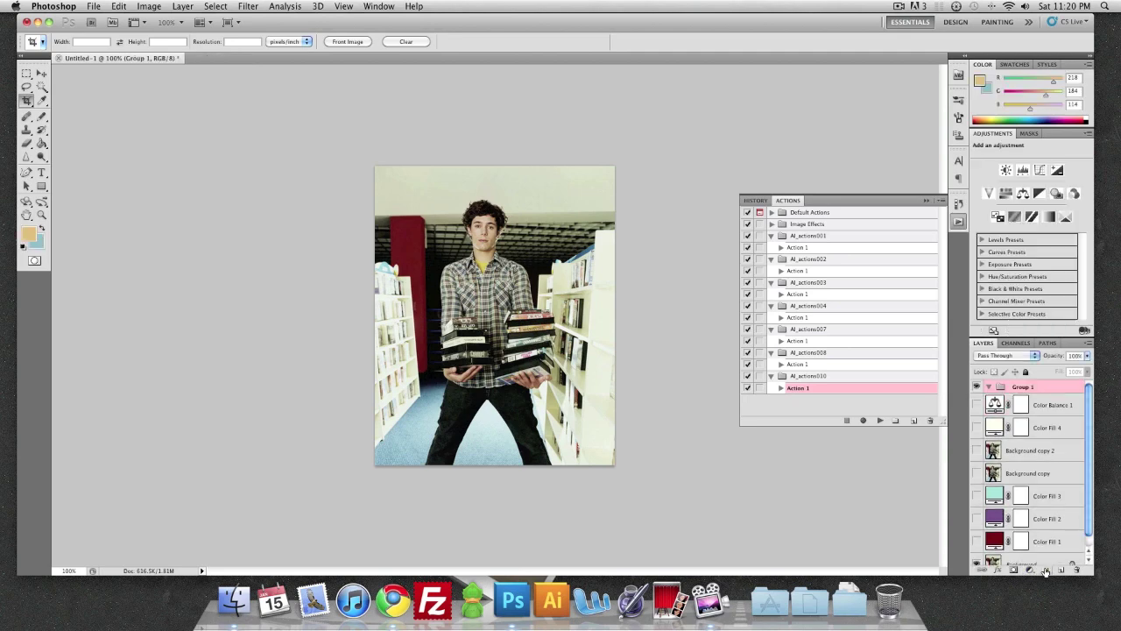
pyautogui.click(1055, 407)
pyautogui.click(1049, 541)
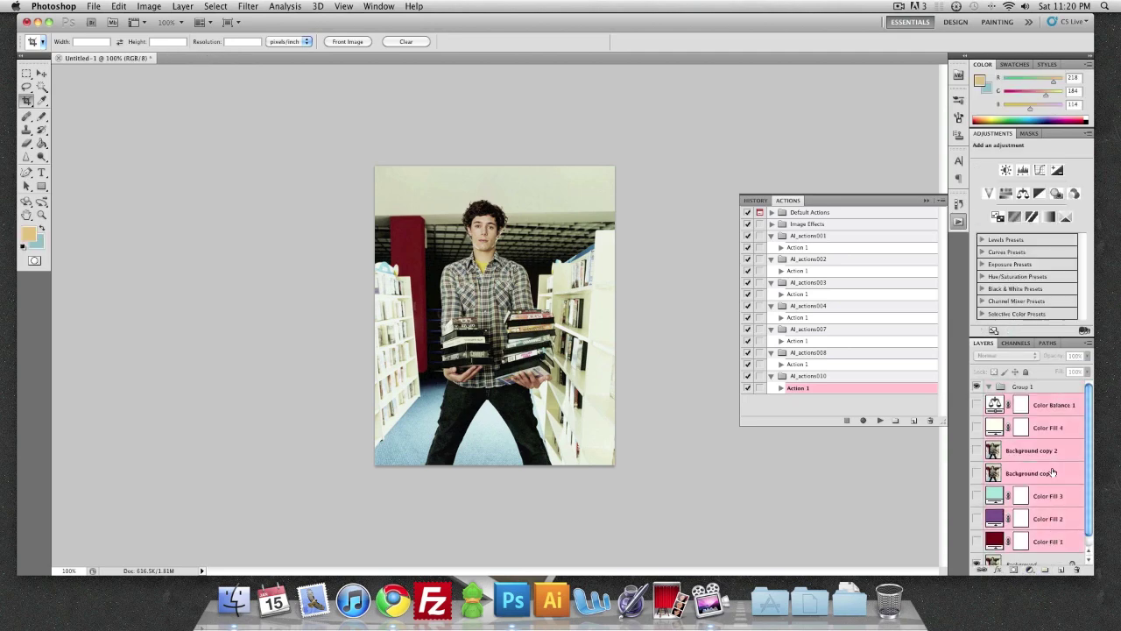
pyautogui.keyDown('shift'); pyautogui.click(1044, 412); pyautogui.keyUp('shift')
pyautogui.moveTo(1039, 391)
pyautogui.mouseDown()
pyautogui.moveTo(978, 427)
pyautogui.moveTo(975, 530)
pyautogui.mouseUp()
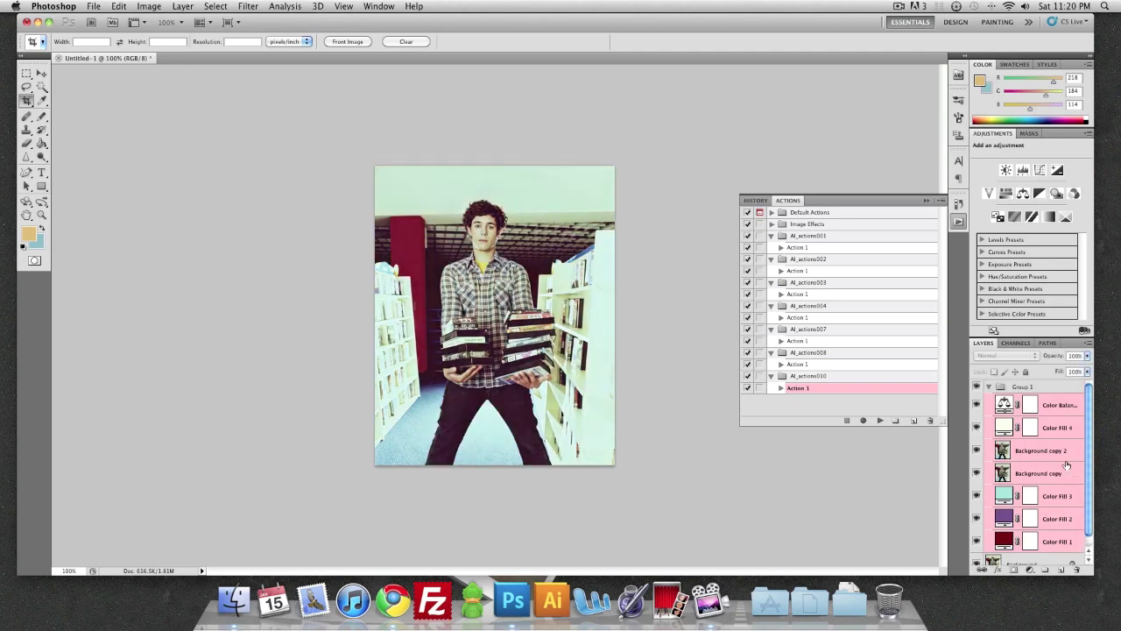
# - Collapse Group 1 and toggle its visibility to compare, leaving it shown
pyautogui.click(989, 386)
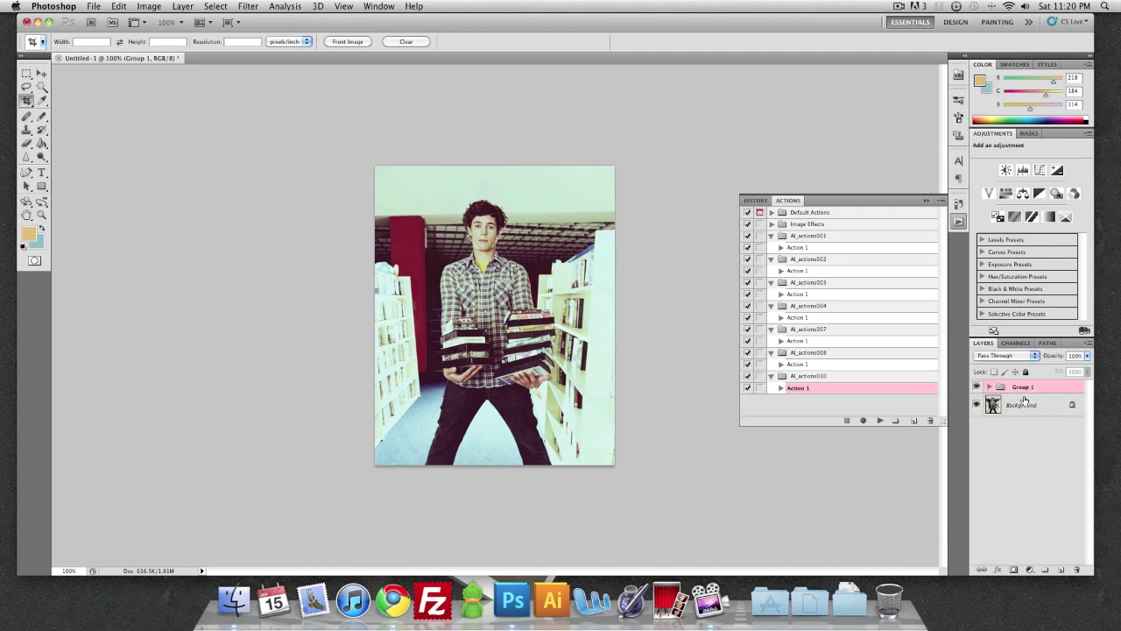
pyautogui.click(976, 387)
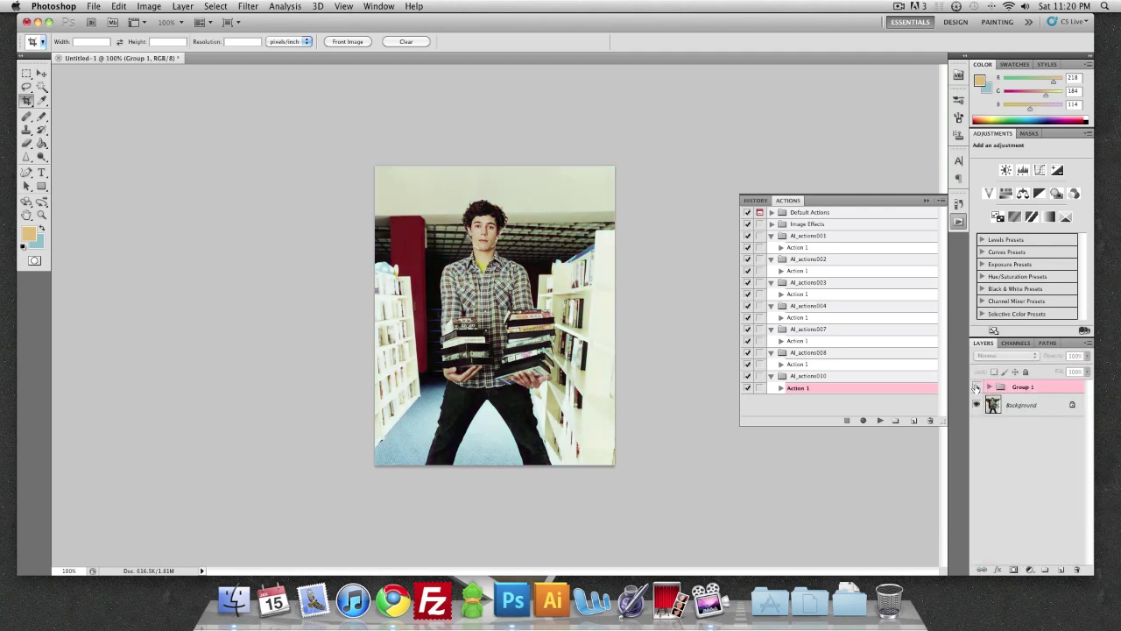
pyautogui.click(976, 387)
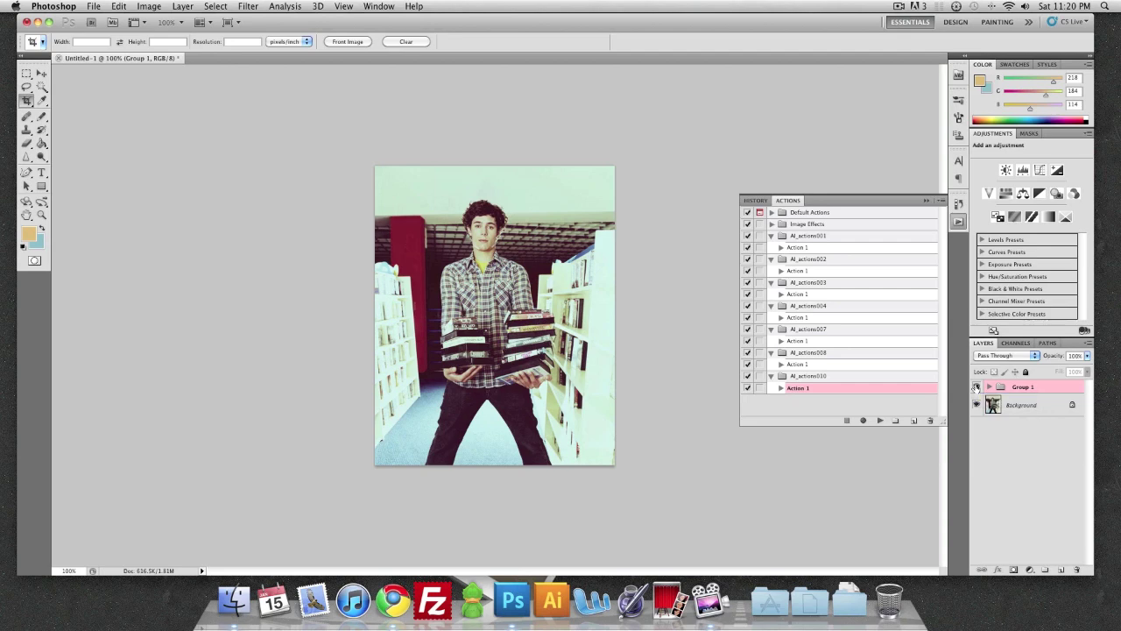
pyautogui.click(975, 387)
pyautogui.click(976, 387)
# - Crop the photo to a square around the man's upper body
pyautogui.moveTo(432, 189)
pyautogui.mouseDown()
pyautogui.moveTo(741, 326)
pyautogui.moveTo(709, 333)
pyautogui.mouseUp()
pyautogui.moveTo(541, 308); pyautogui.dragTo(550, 306)
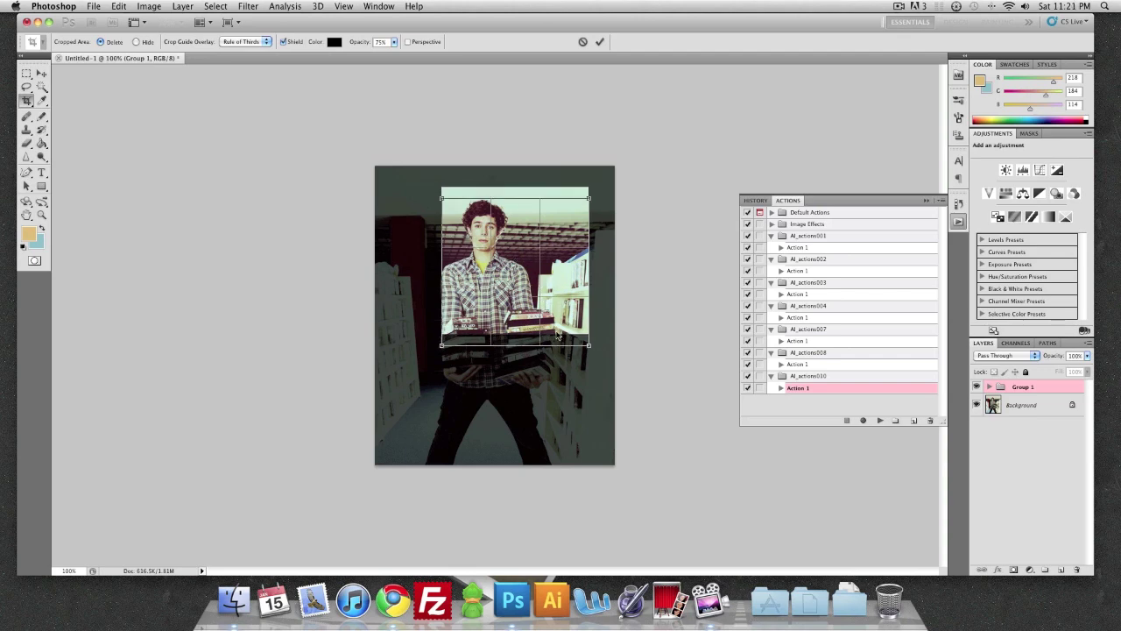
pyautogui.press('Return')
# - Resize the image to 100 pixels wide in Image Size
pyautogui.press('super+alt+i')
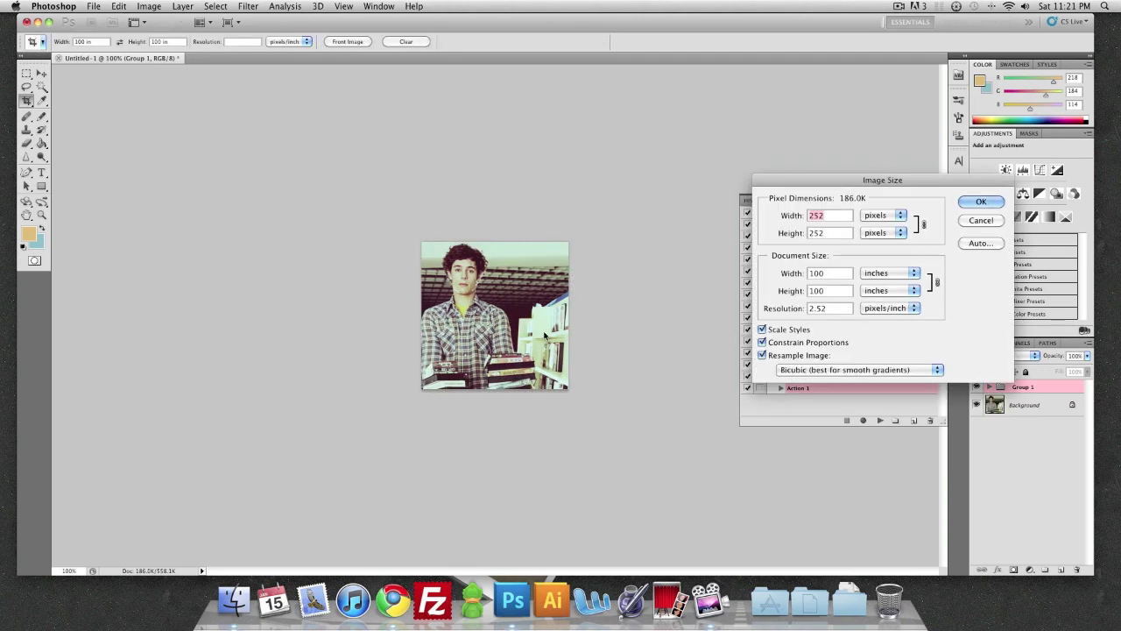
pyautogui.write('100')
pyautogui.press('Return')
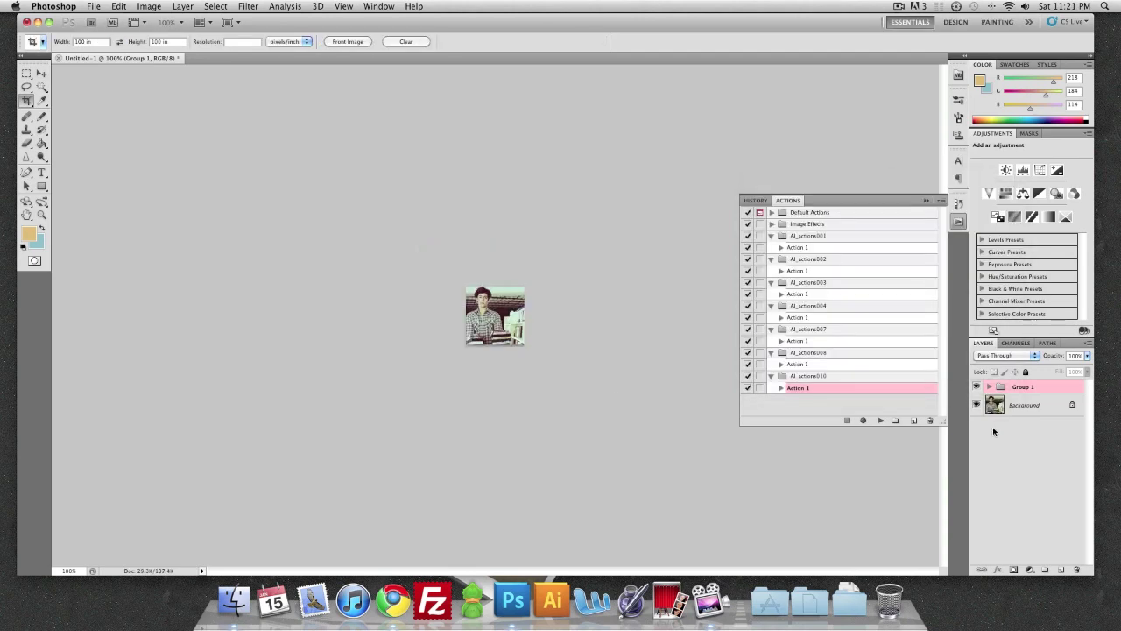
# - Select the Background layer and apply Filter > Sharpen > Sharpen
pyautogui.click(1007, 407)
pyautogui.click(251, 6)
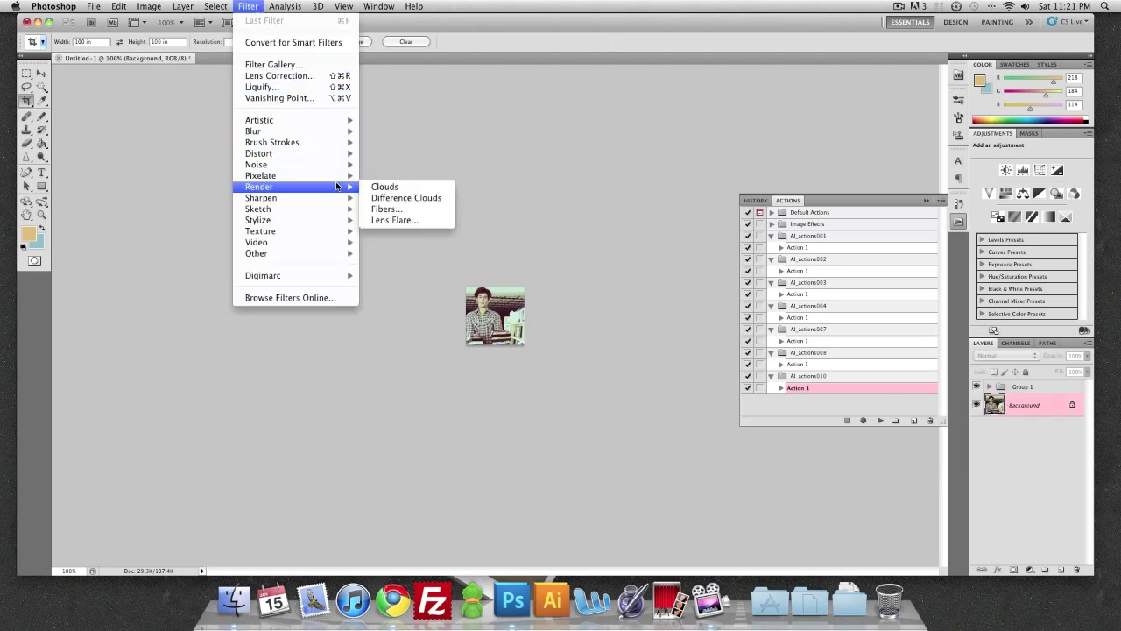
pyautogui.moveTo(335, 175)
pyautogui.moveTo(341, 198)
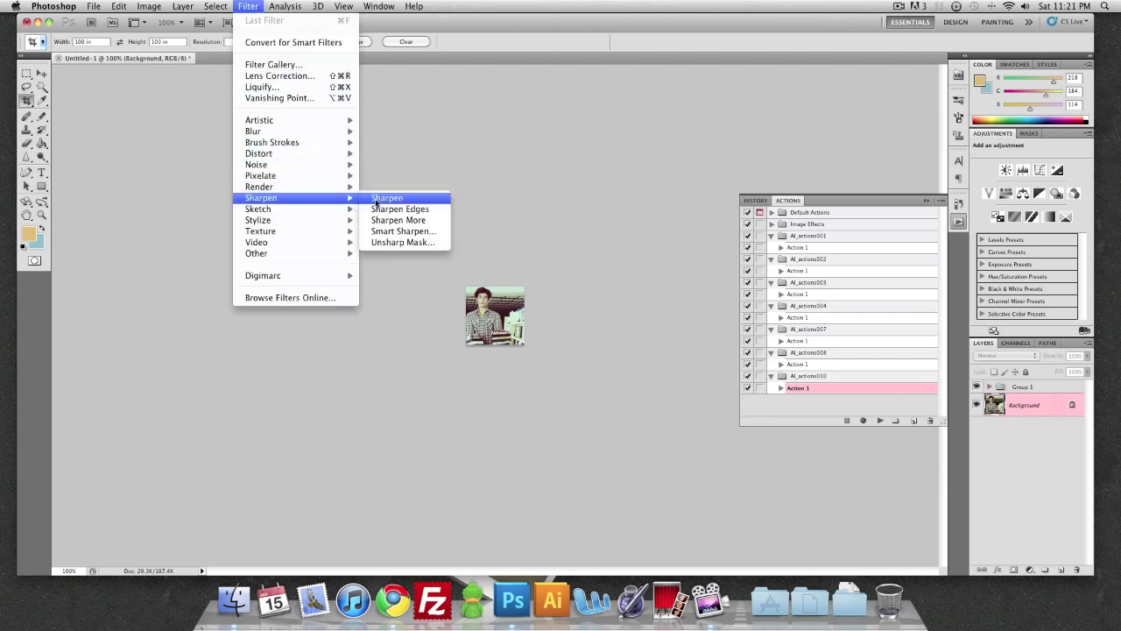
pyautogui.click(377, 200)
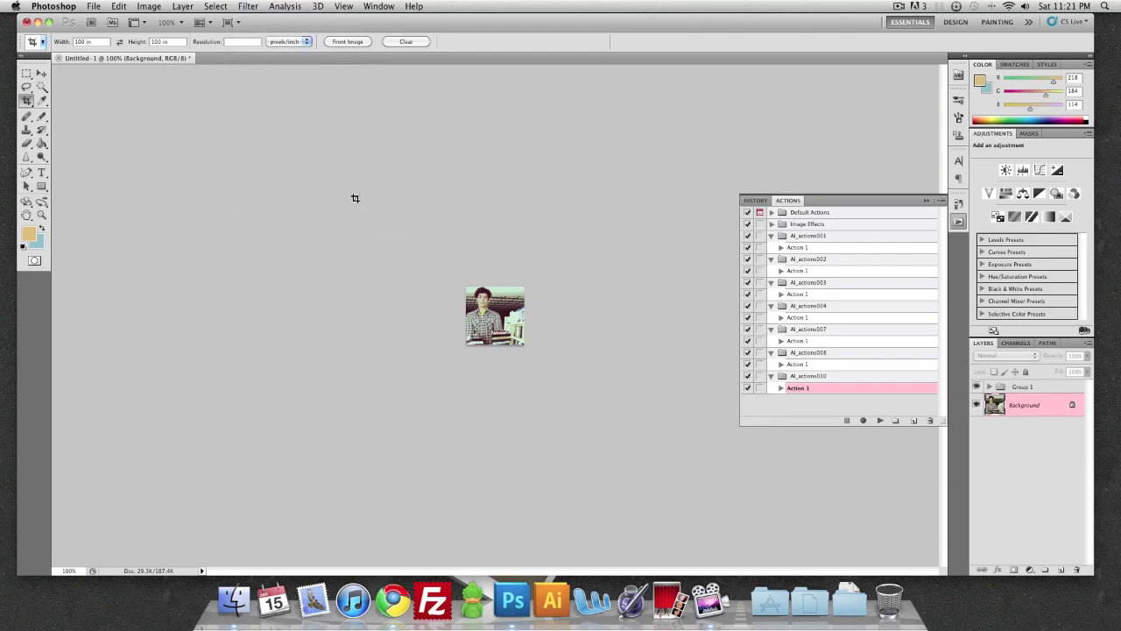